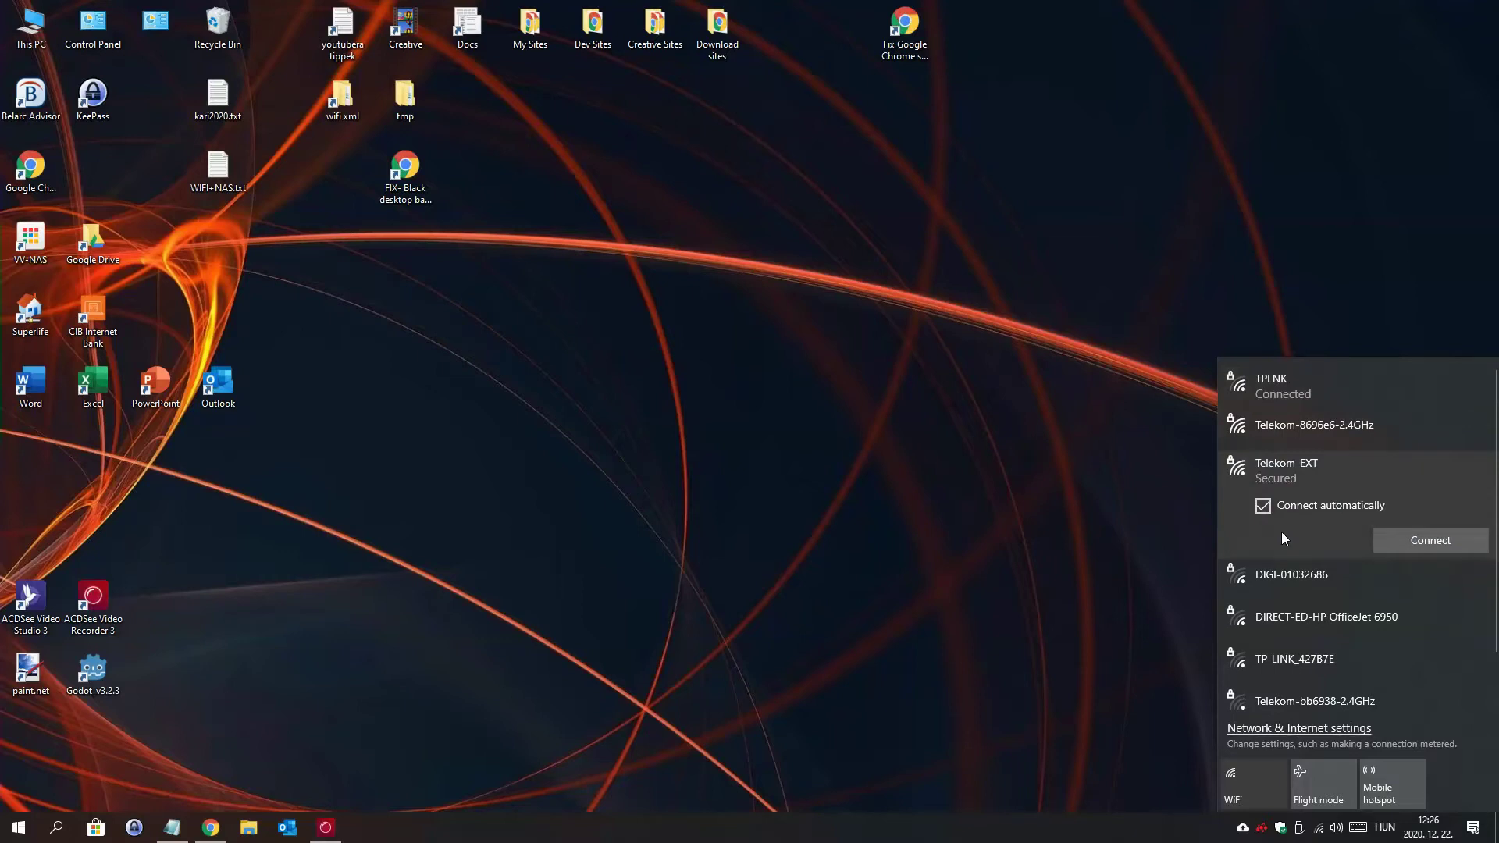
Try to connect to the Telekom_EXT wireless network, and close the network list at the router PIN request
{"action": "left_click", "coordinate": [1390, 542]}
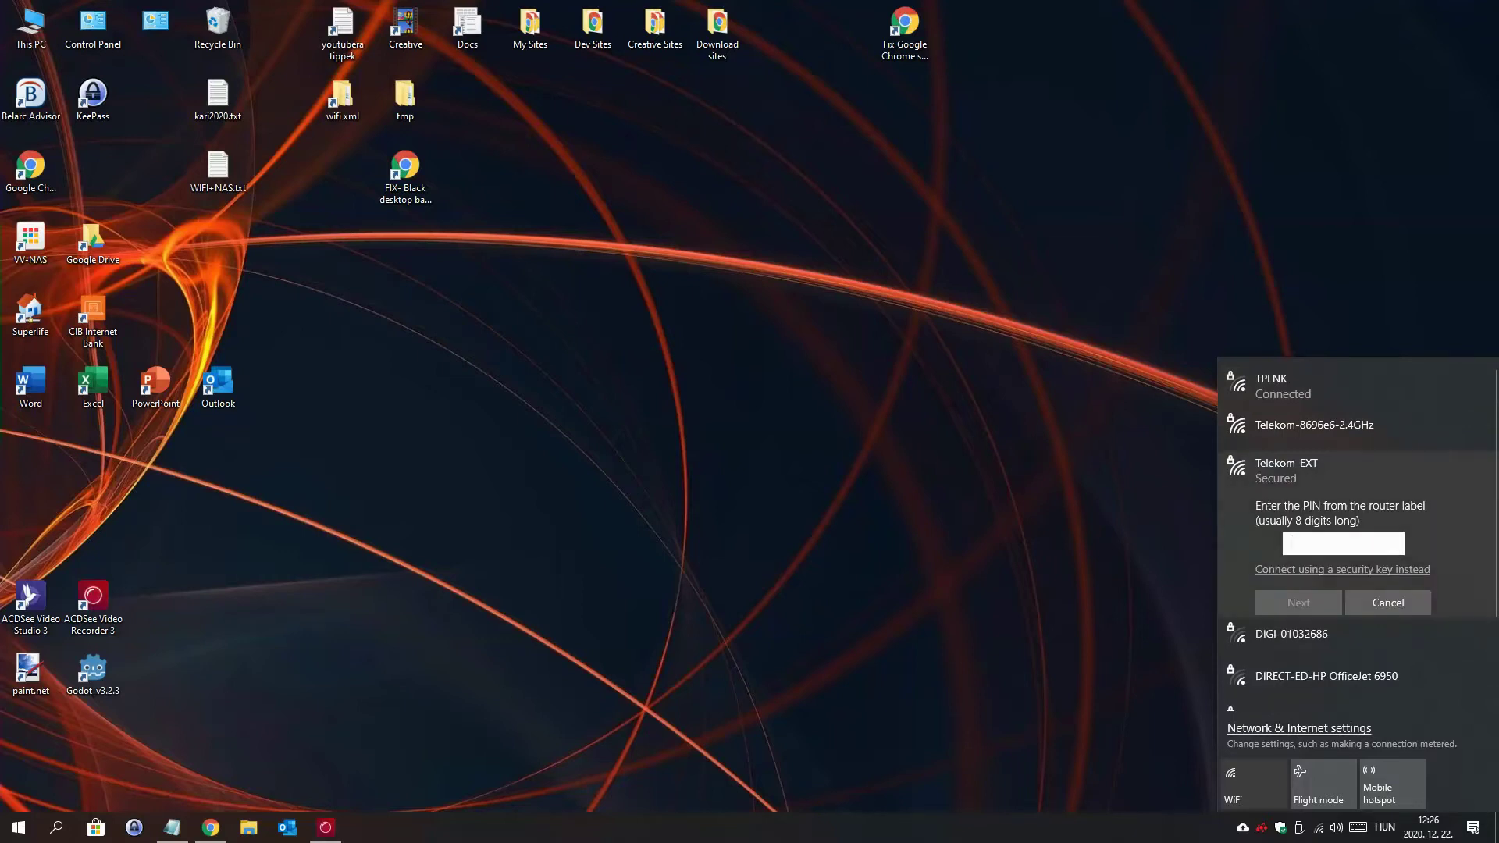
{"action": "left_click", "coordinate": [1111, 553]}
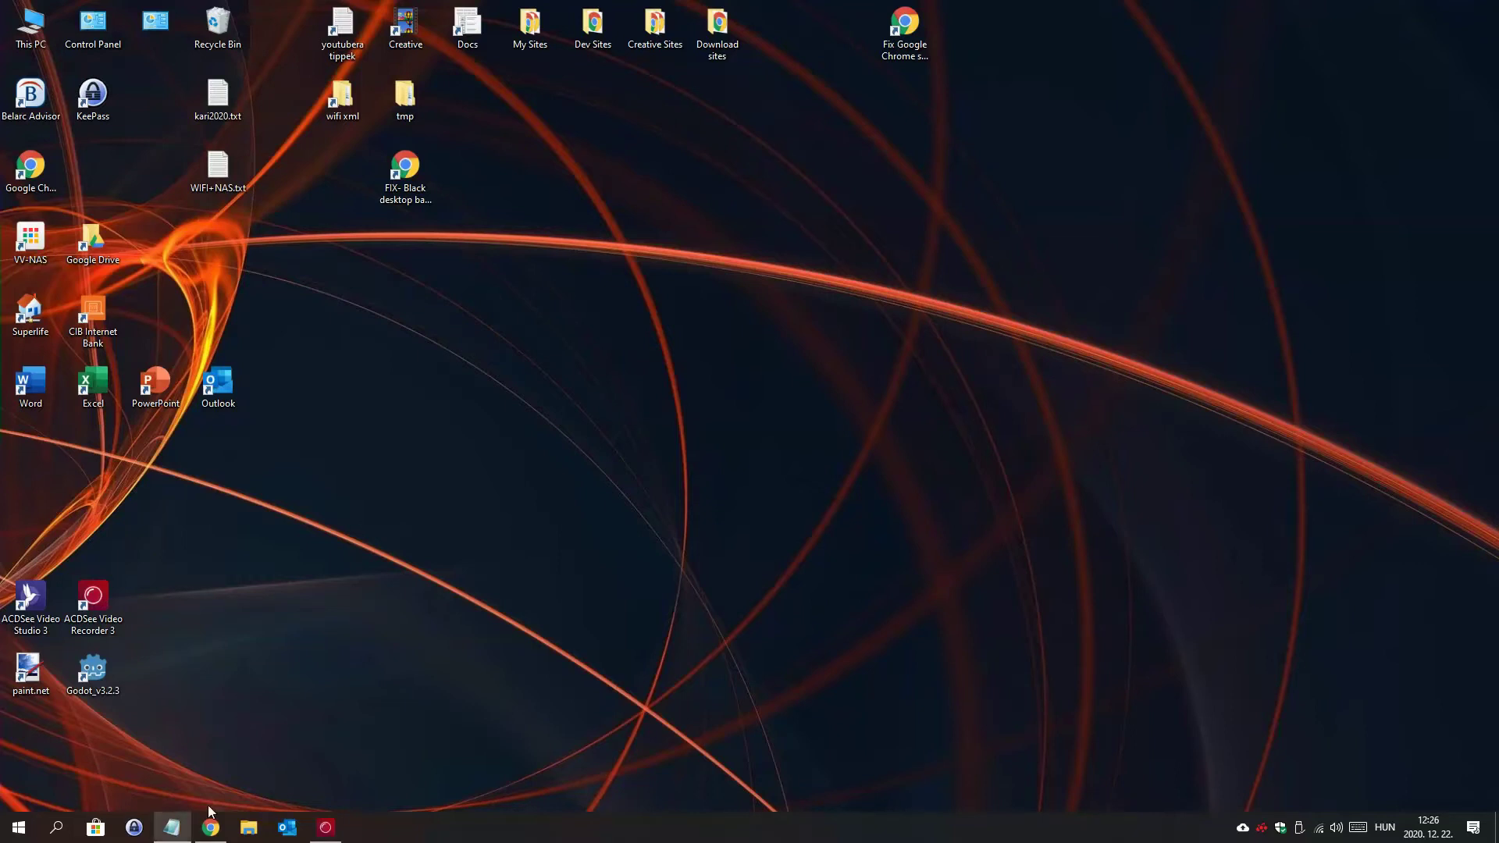
Start a new Notepad note reading "So, Windows keeps forgetting your Wifi password?" and enlarge its text display to 190%
{"action": "right_click", "coordinate": [172, 827]}
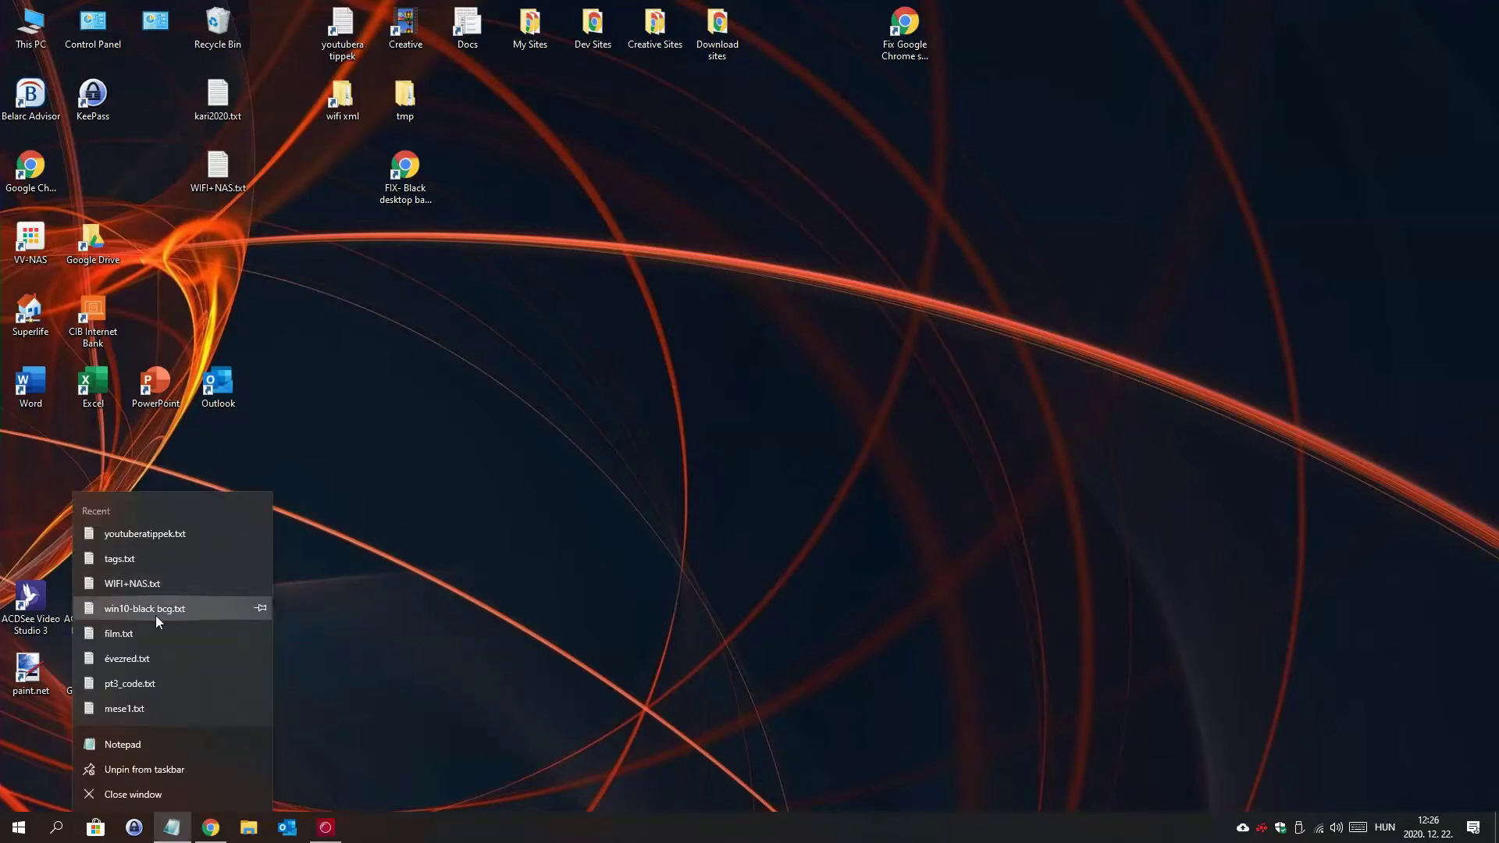
{"action": "left_click", "coordinate": [147, 739]}
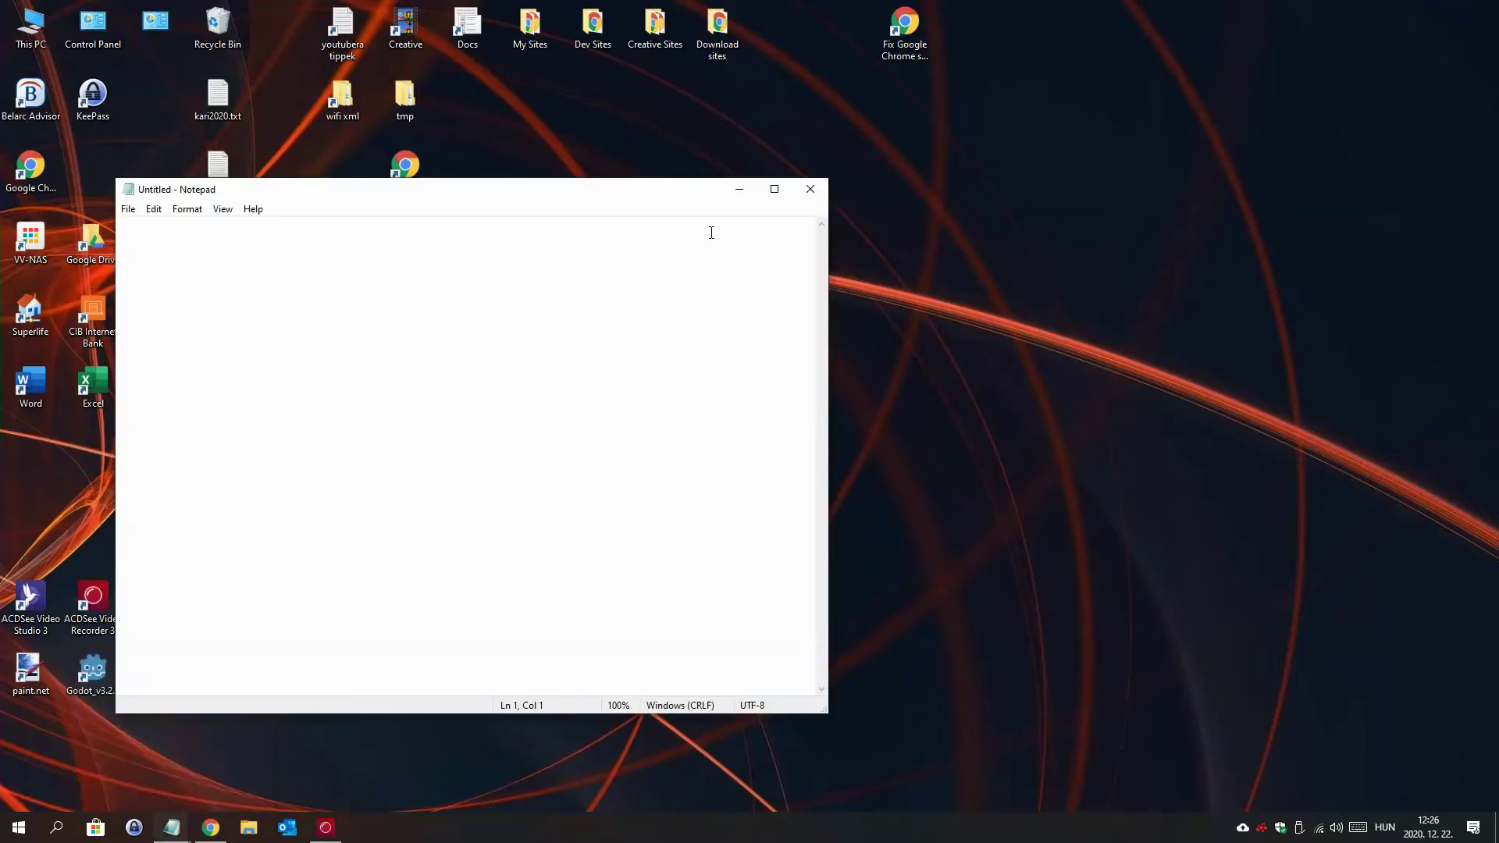
{"action": "type", "text": "So, Windows keeps forge"}
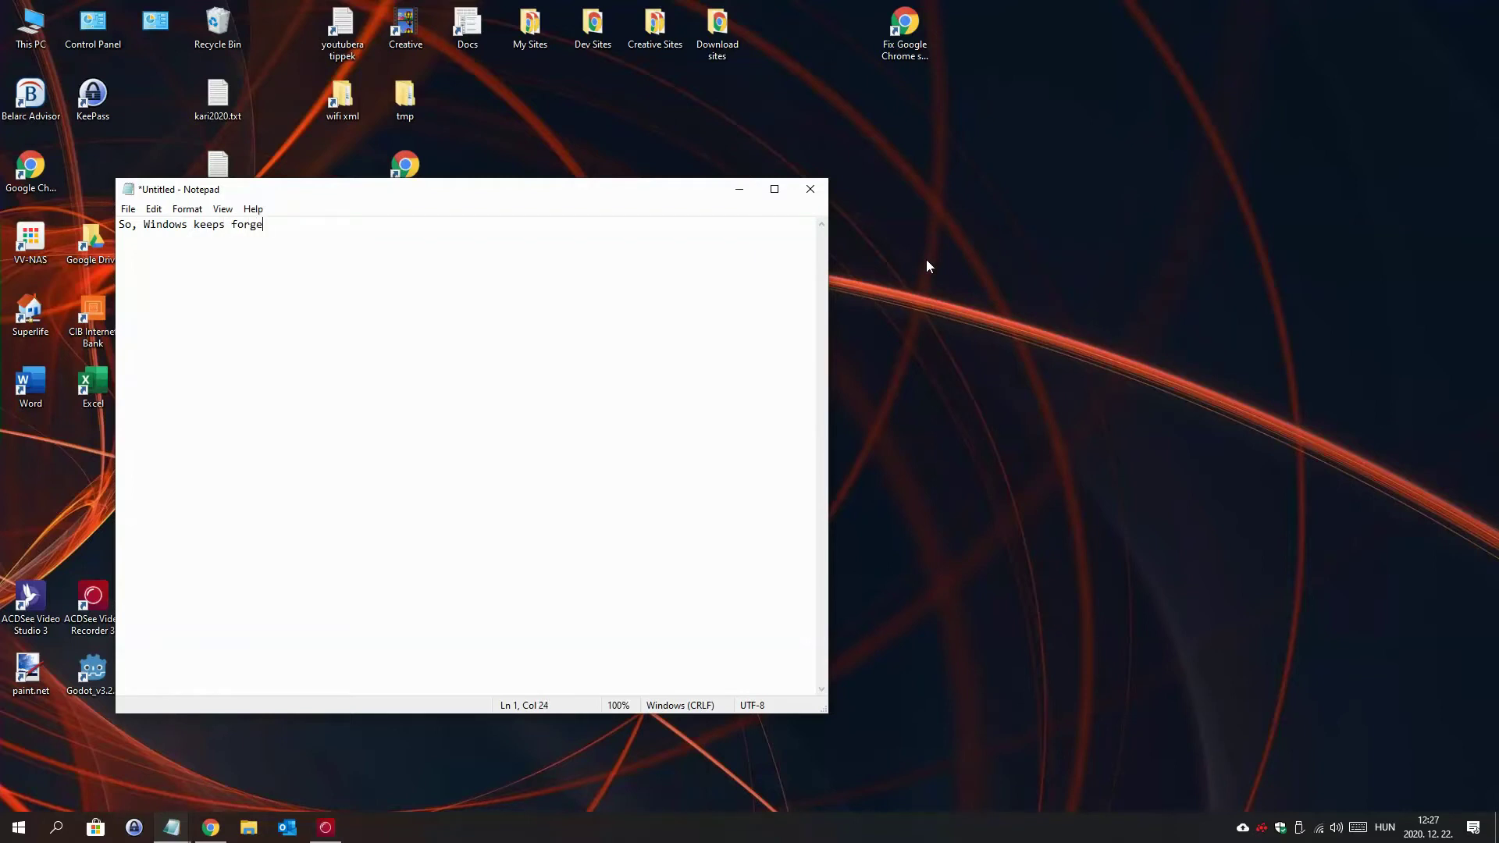
{"action": "type", "text": "tting your Wifi password?"}
{"action": "scroll", "coordinate": [650, 330], "scroll_direction": "up", "scroll_amount": 9}
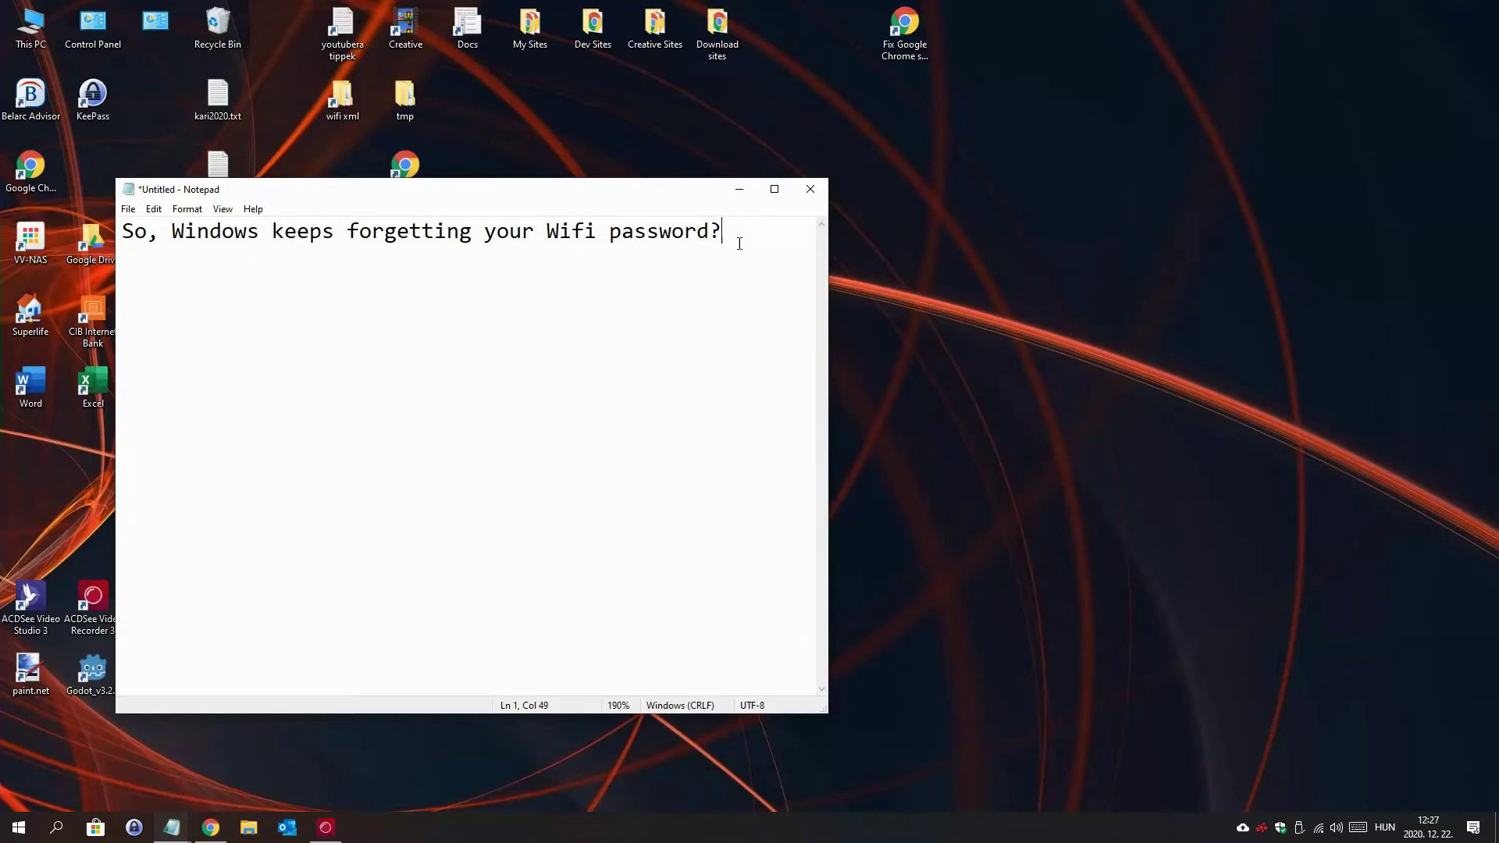
Add the lines "Solution:" and "Open Windows Explorer" to the note, separated by blank lines
{"action": "key", "text": "Return"}
{"action": "key", "text": "Return"}
{"action": "type", "text": "Solution:"}
{"action": "key", "text": "Return"}
{"action": "key", "text": "Return"}
{"action": "type", "text": "Ope"}
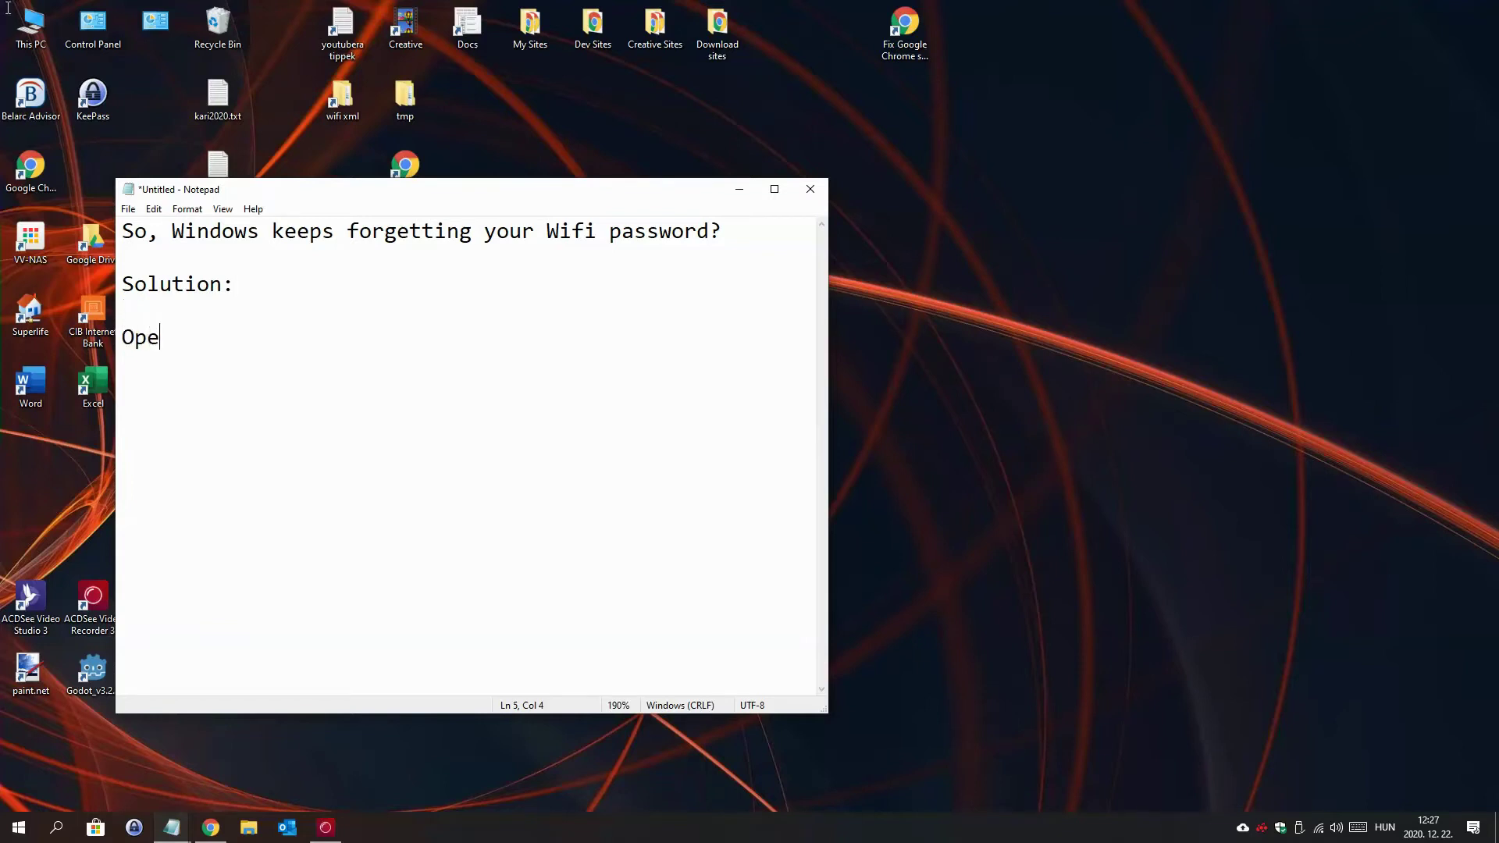
{"action": "type", "text": "n Windows Explorer"}
{"action": "key", "text": "Return"}
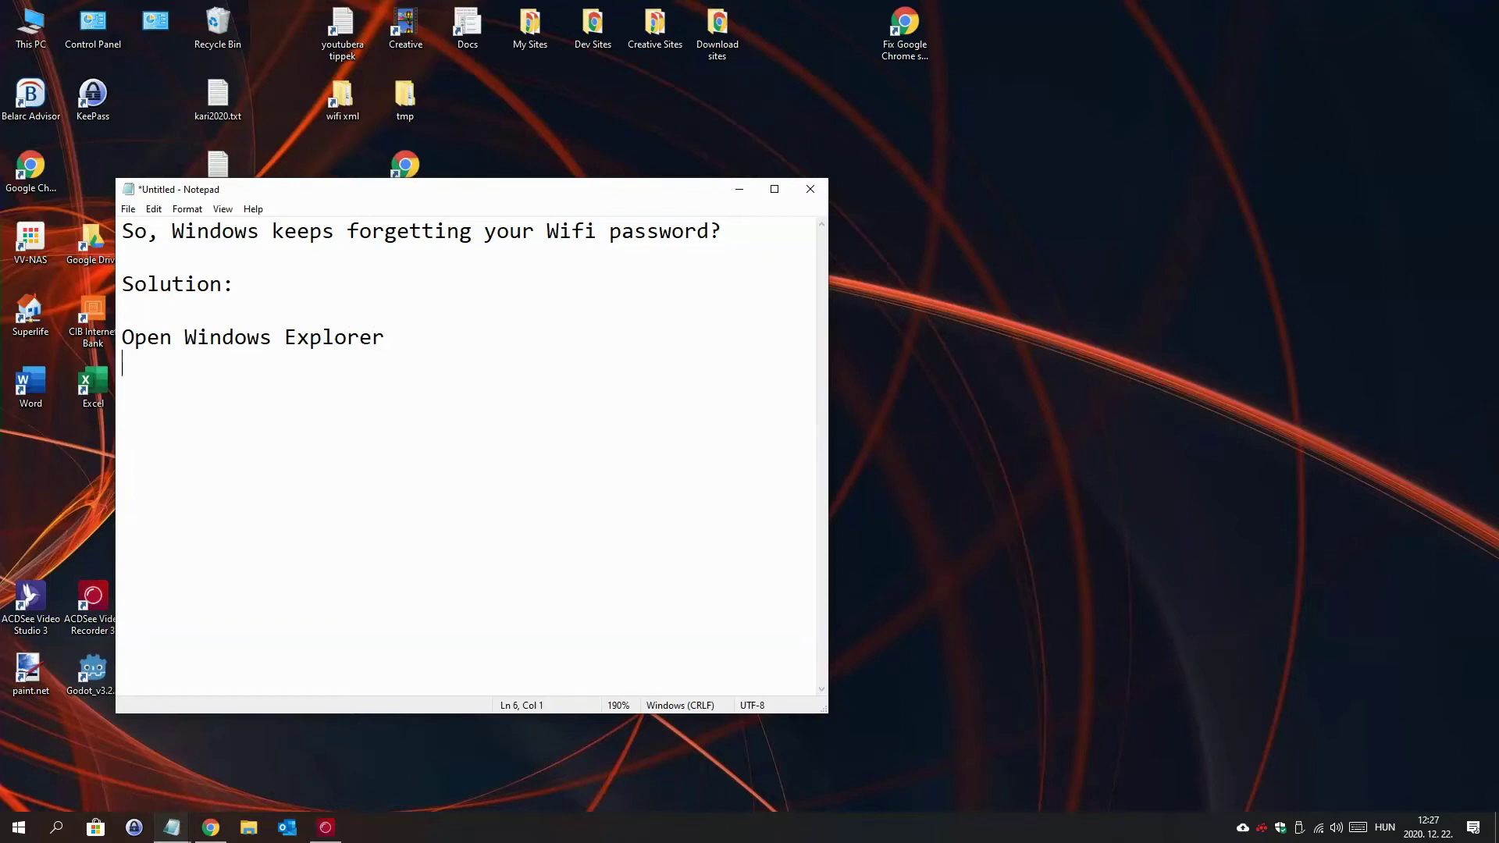
Open a File Explorer window, place it beside the Notepad note, and return to the note
{"action": "left_click", "coordinate": [249, 828]}
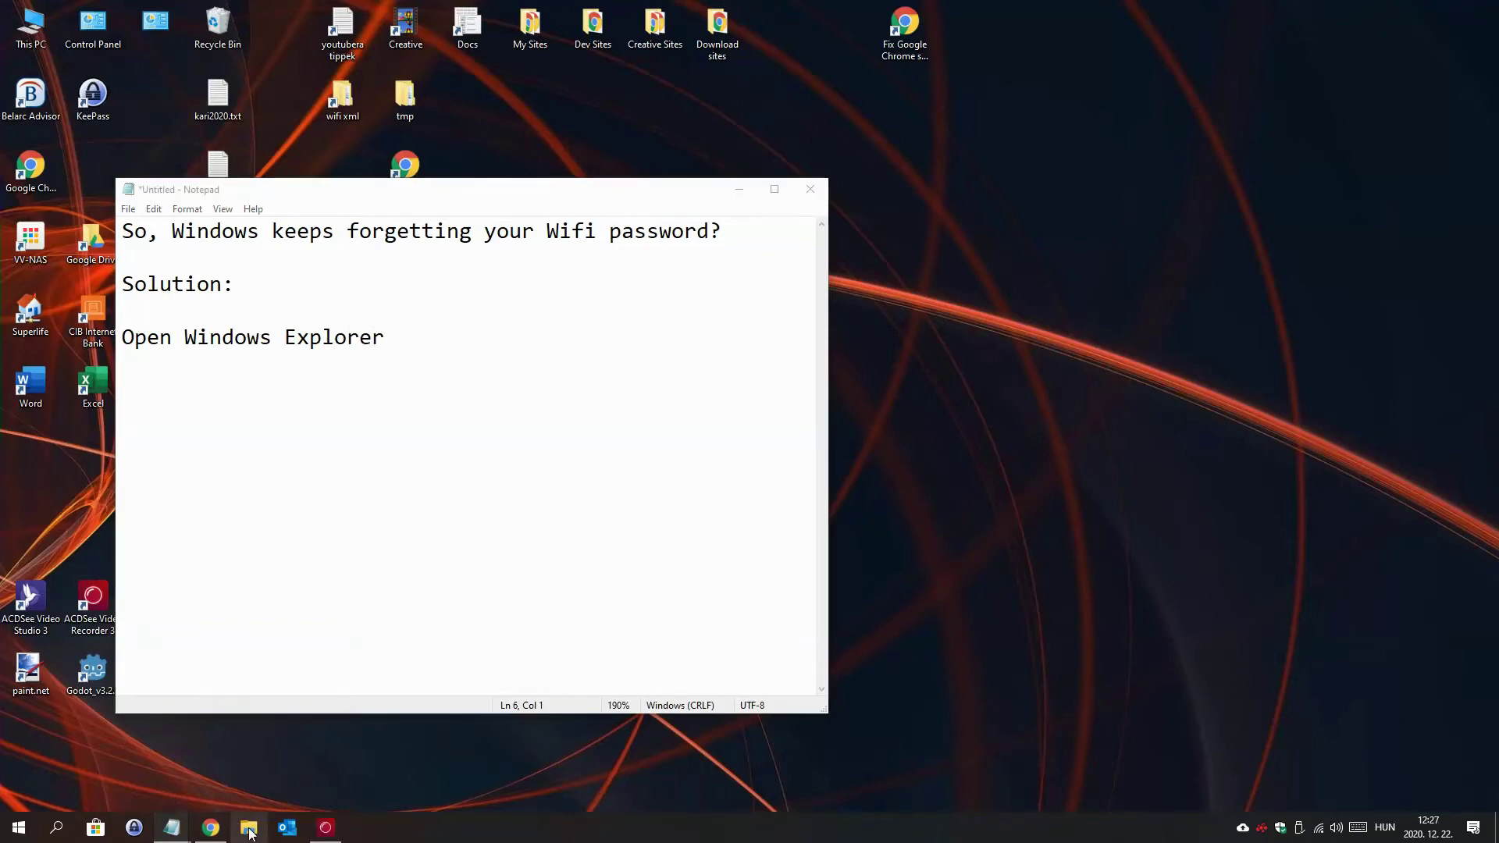
{"action": "left_click_drag", "start_coordinate": [695, 166], "coordinate": [1044, 38]}
{"action": "left_click", "coordinate": [438, 485]}
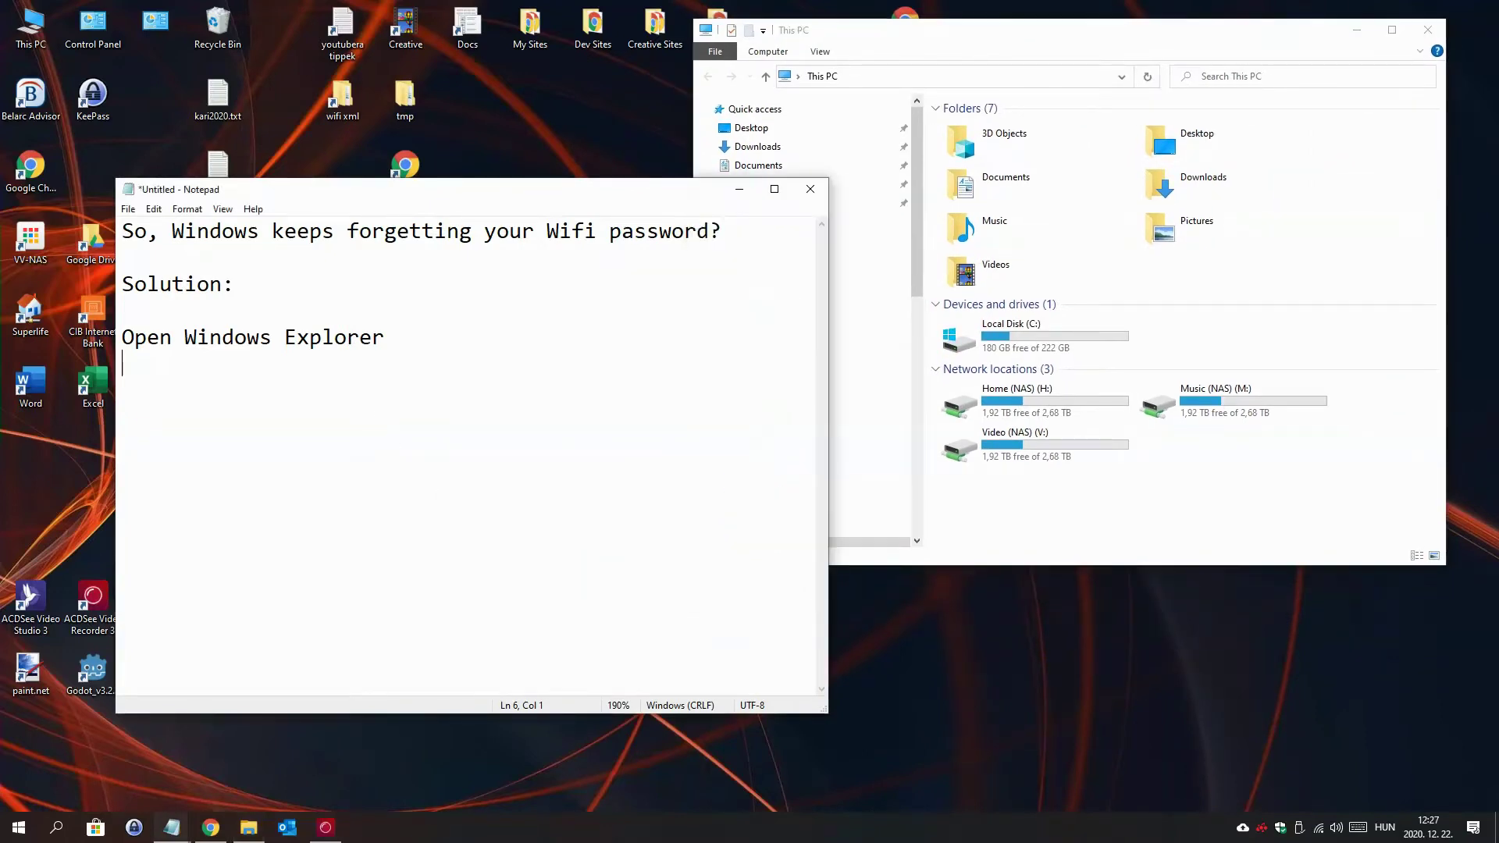
Add "go to :" and the path "C:\ProgramData\Microsoft\Wlansvc\Profiles\Interfaces" to the note
{"action": "type", "text": "go to :"}
{"action": "key", "text": "Return"}
{"action": "key", "text": "Return"}
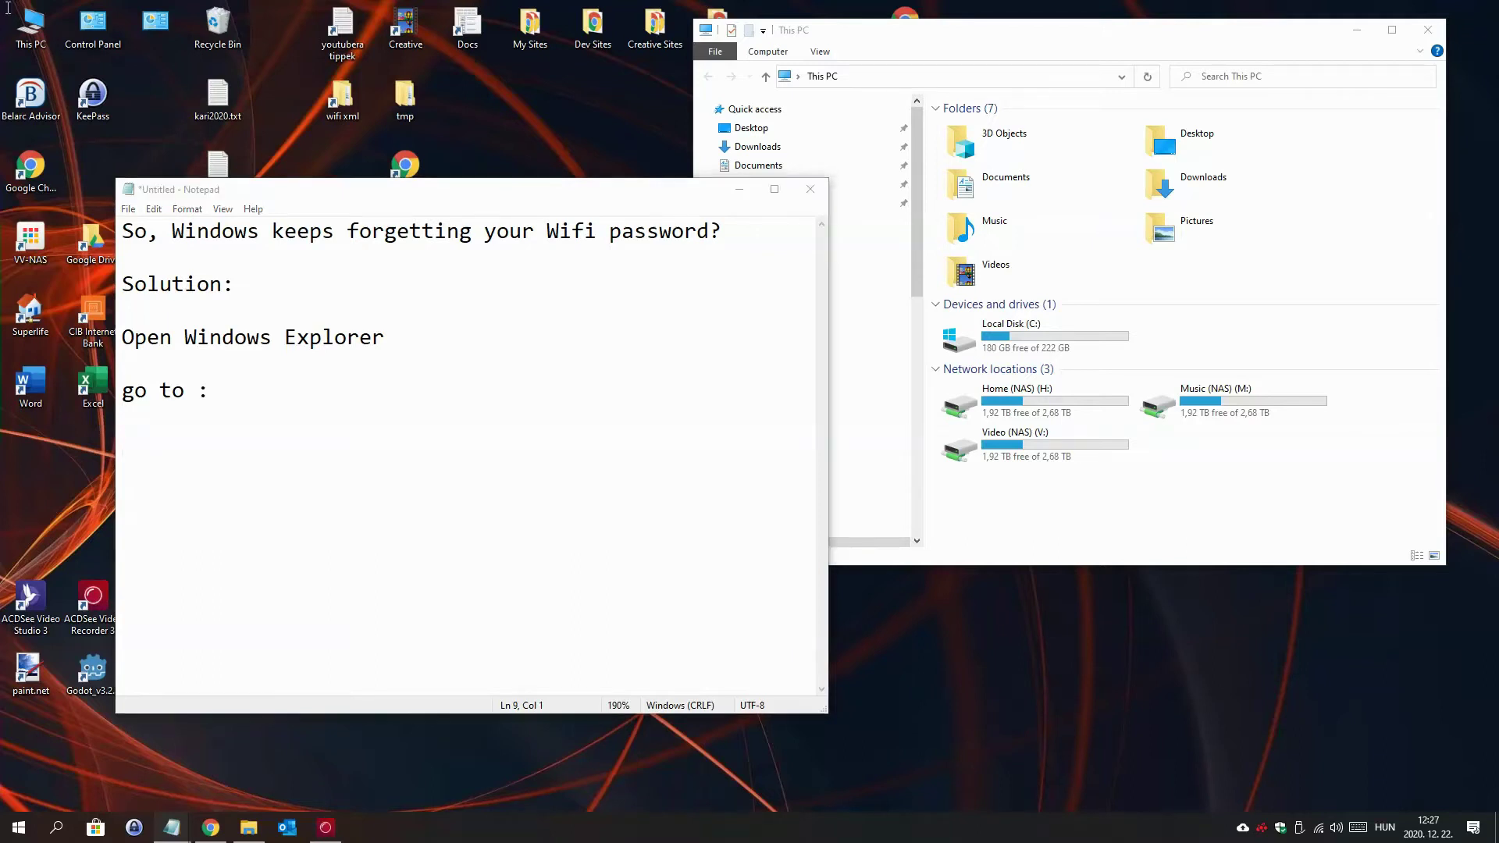
{"action": "left_click", "coordinate": [201, 433]}
{"action": "type", "text": "C:\\ProgramData\\Microsoft\\Wlansvc\\Profiles\\Interfaces"}
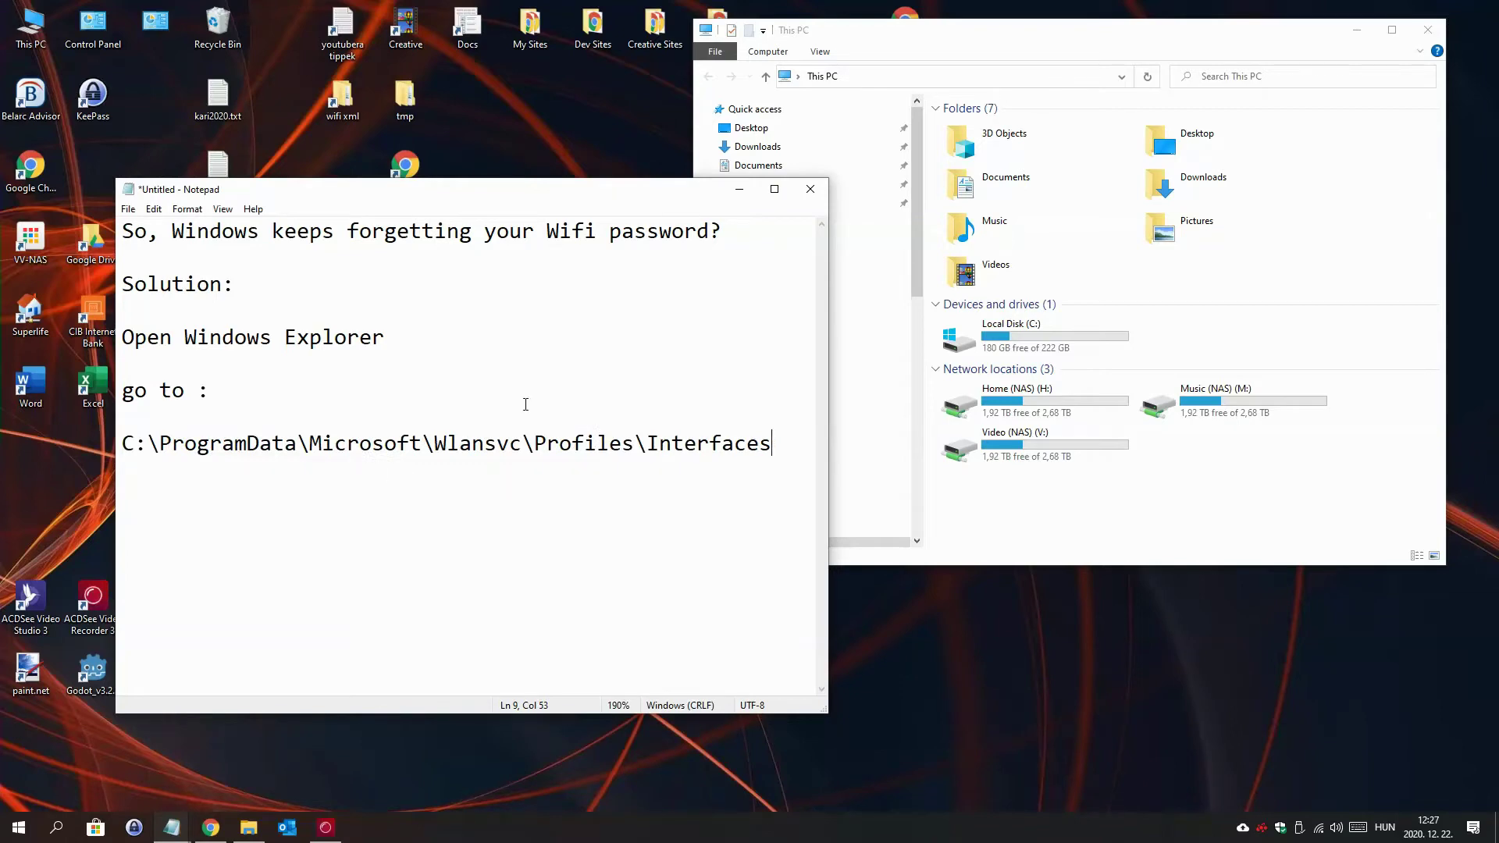
Go to the folder c:\programdata in File Explorer
{"action": "left_click", "coordinate": [906, 81]}
{"action": "left_click", "coordinate": [905, 76]}
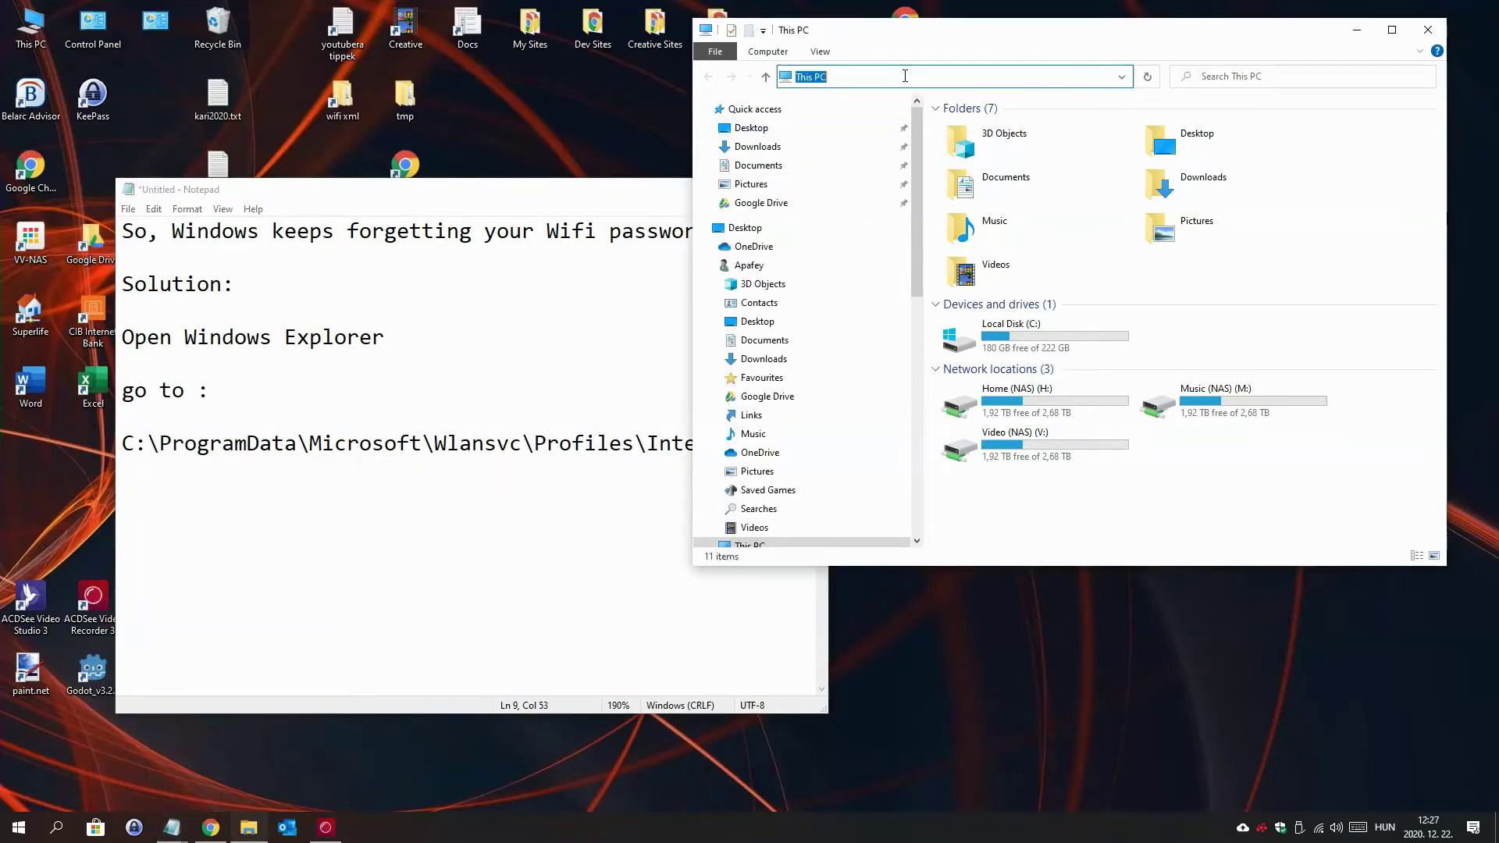
{"action": "type", "text": "c:"}
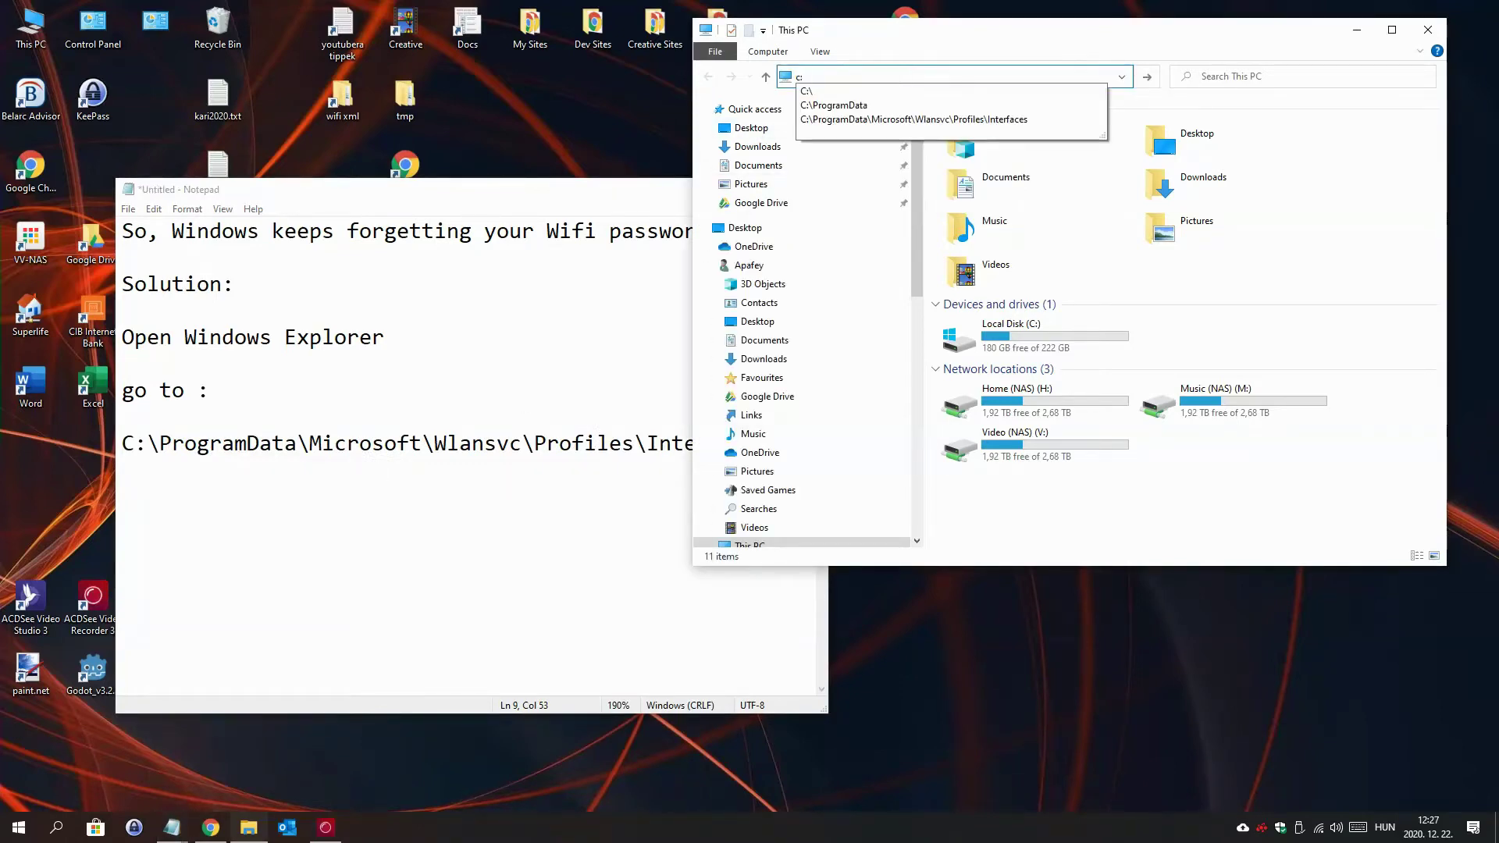
{"action": "type", "text": "\\program"}
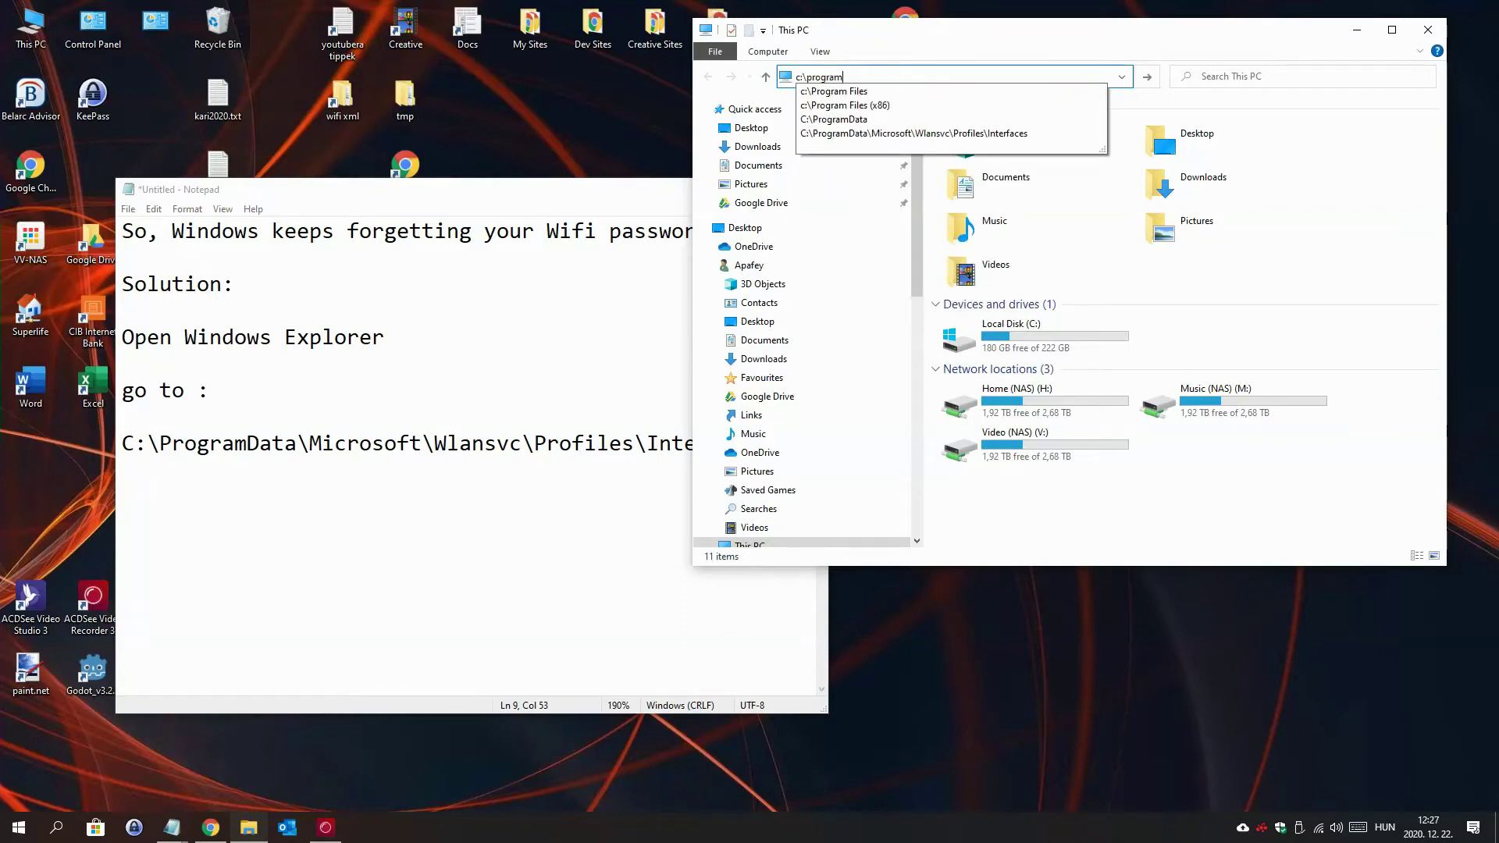
{"action": "type", "text": "data"}
{"action": "key", "text": "Return"}
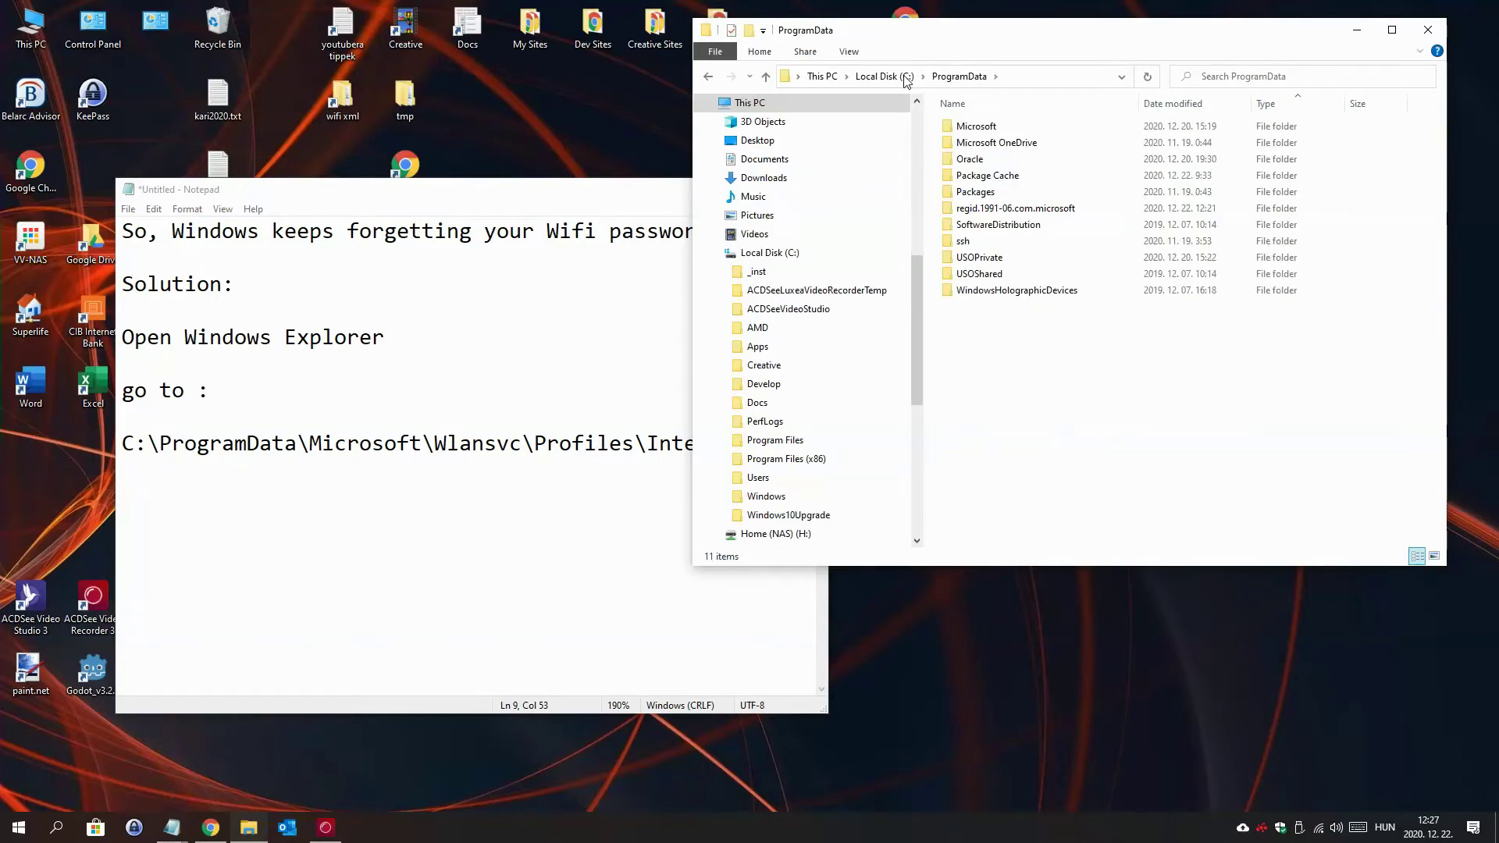
Browse from ProgramData through Microsoft, Wlansvc and Profiles into the Interfaces folder
{"action": "double_click", "coordinate": [973, 128]}
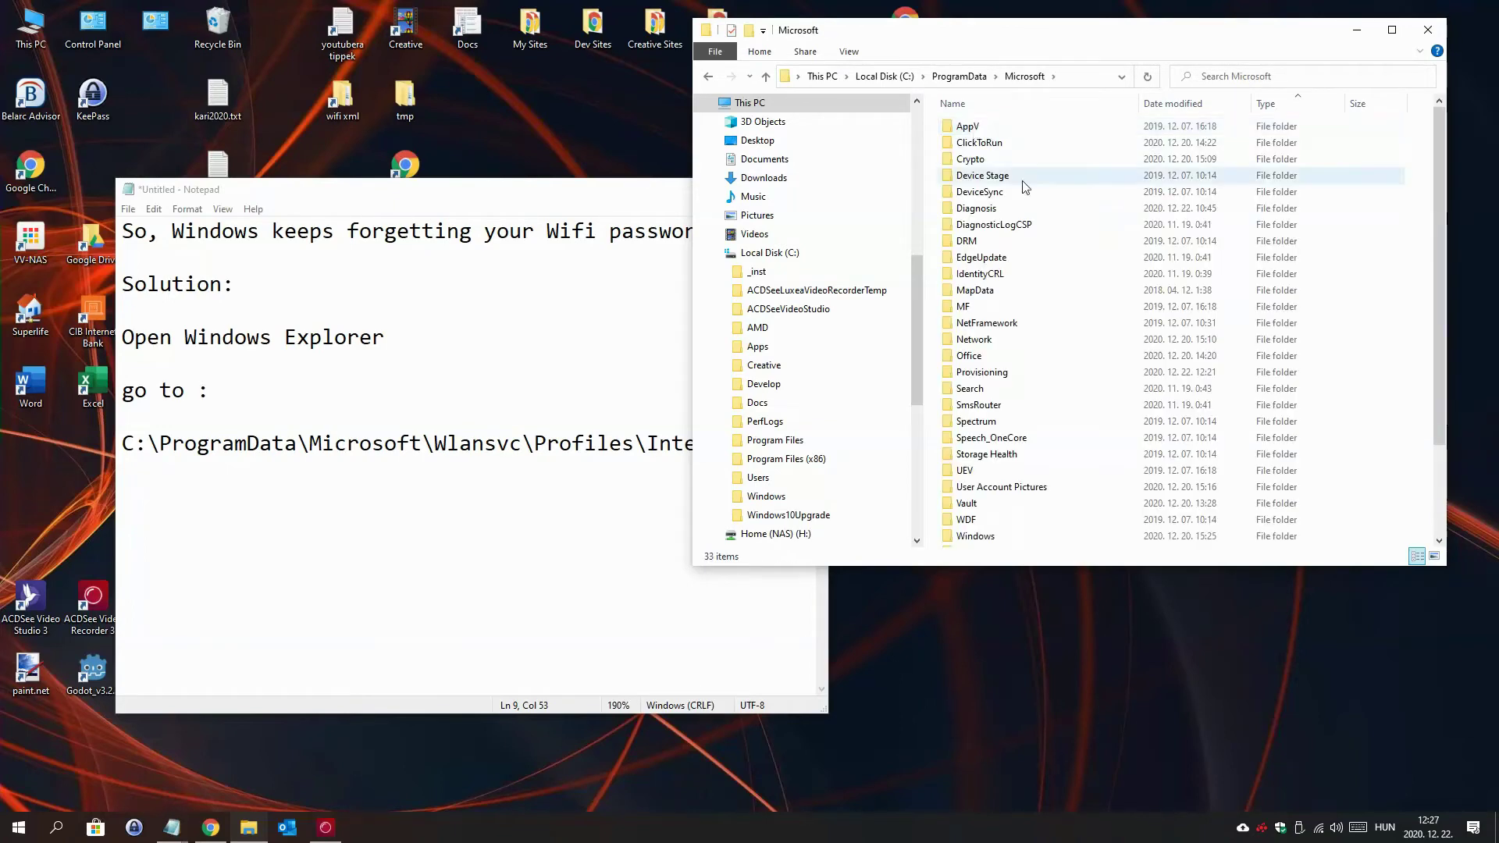
{"action": "scroll", "coordinate": [1066, 394], "scroll_direction": "down", "scroll_amount": 2}
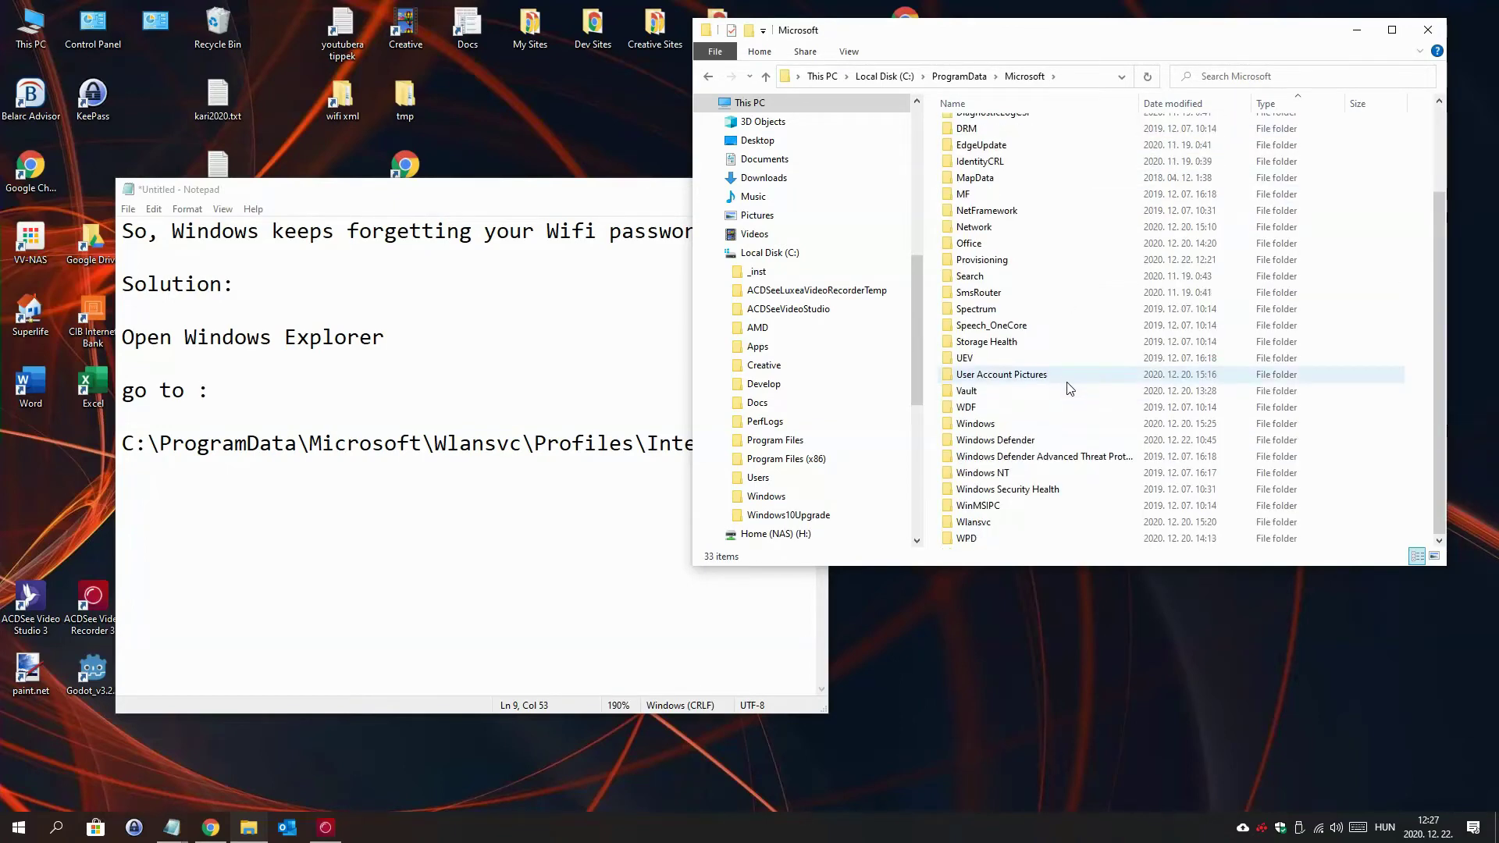
{"action": "double_click", "coordinate": [985, 523]}
{"action": "double_click", "coordinate": [981, 145]}
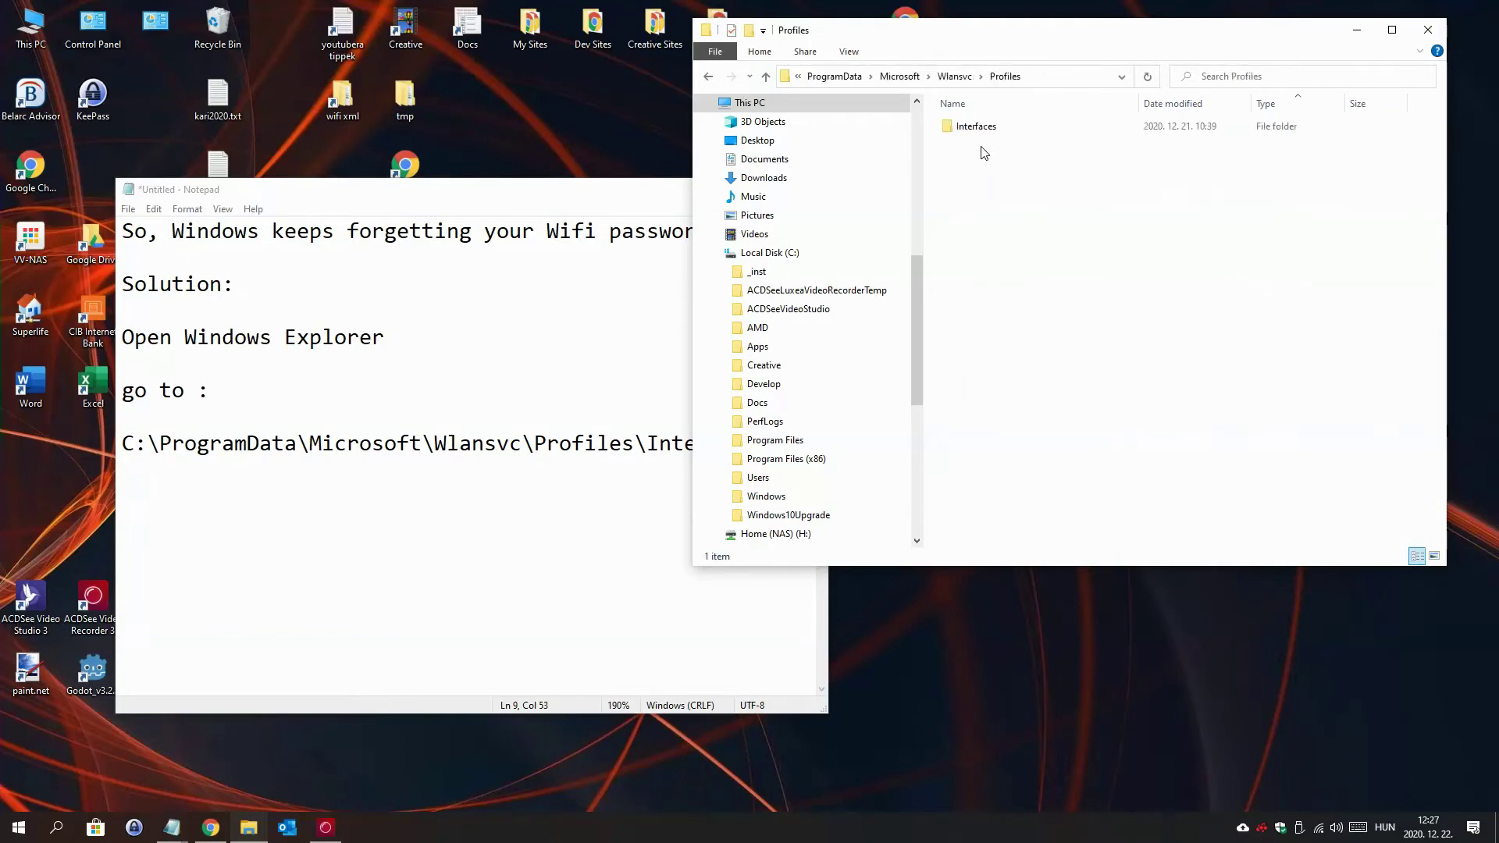
{"action": "double_click", "coordinate": [974, 128]}
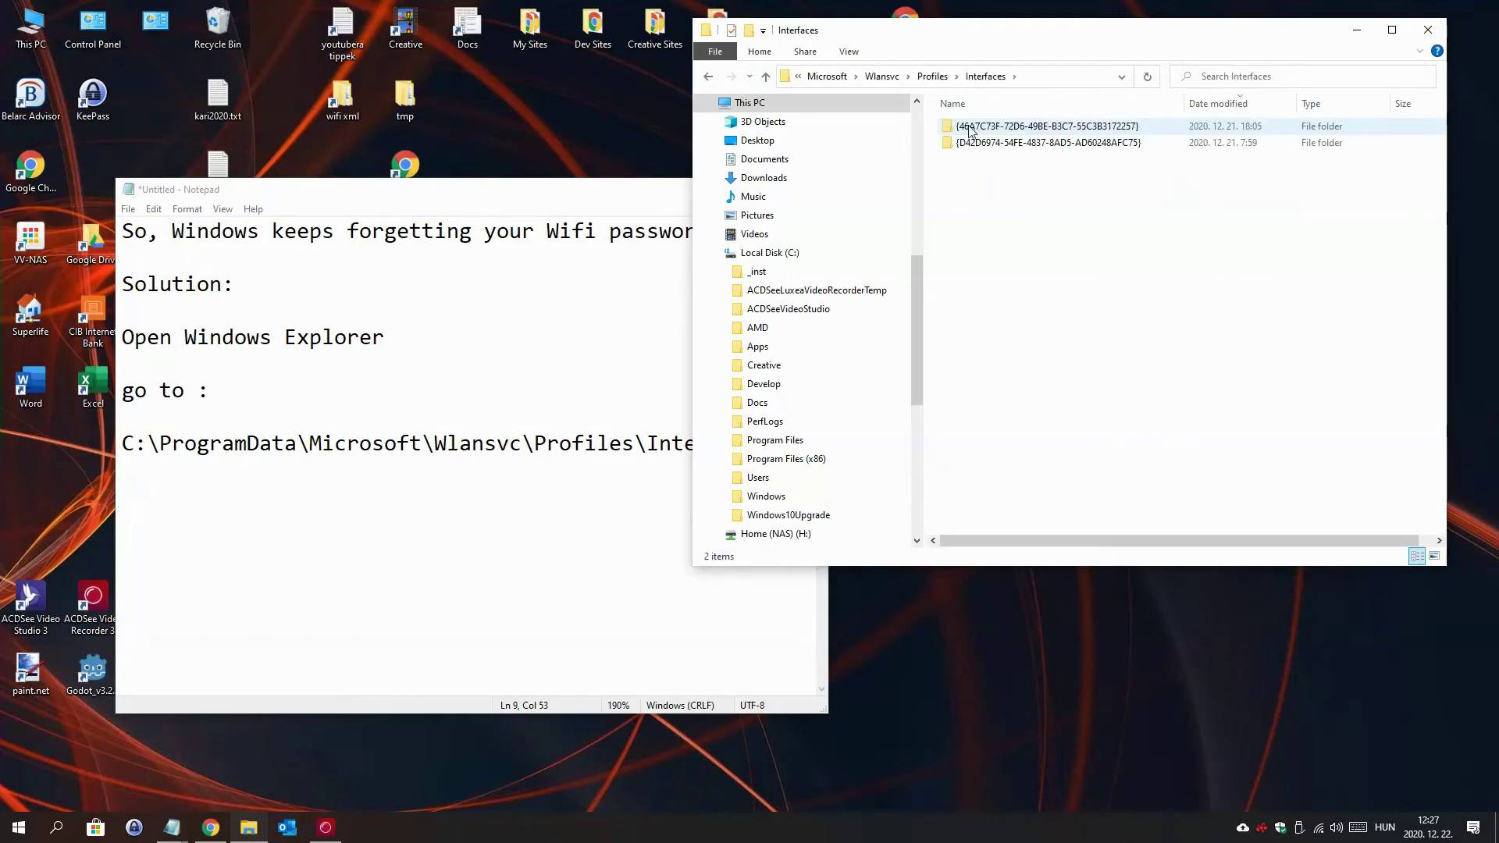
Shift the Notepad window clear of the folder list and add "In sub folders you find XML files - that stores passwords" below the path
{"action": "left_click_drag", "start_coordinate": [635, 197], "coordinate": [604, 162]}
{"action": "left_click", "coordinate": [452, 410]}
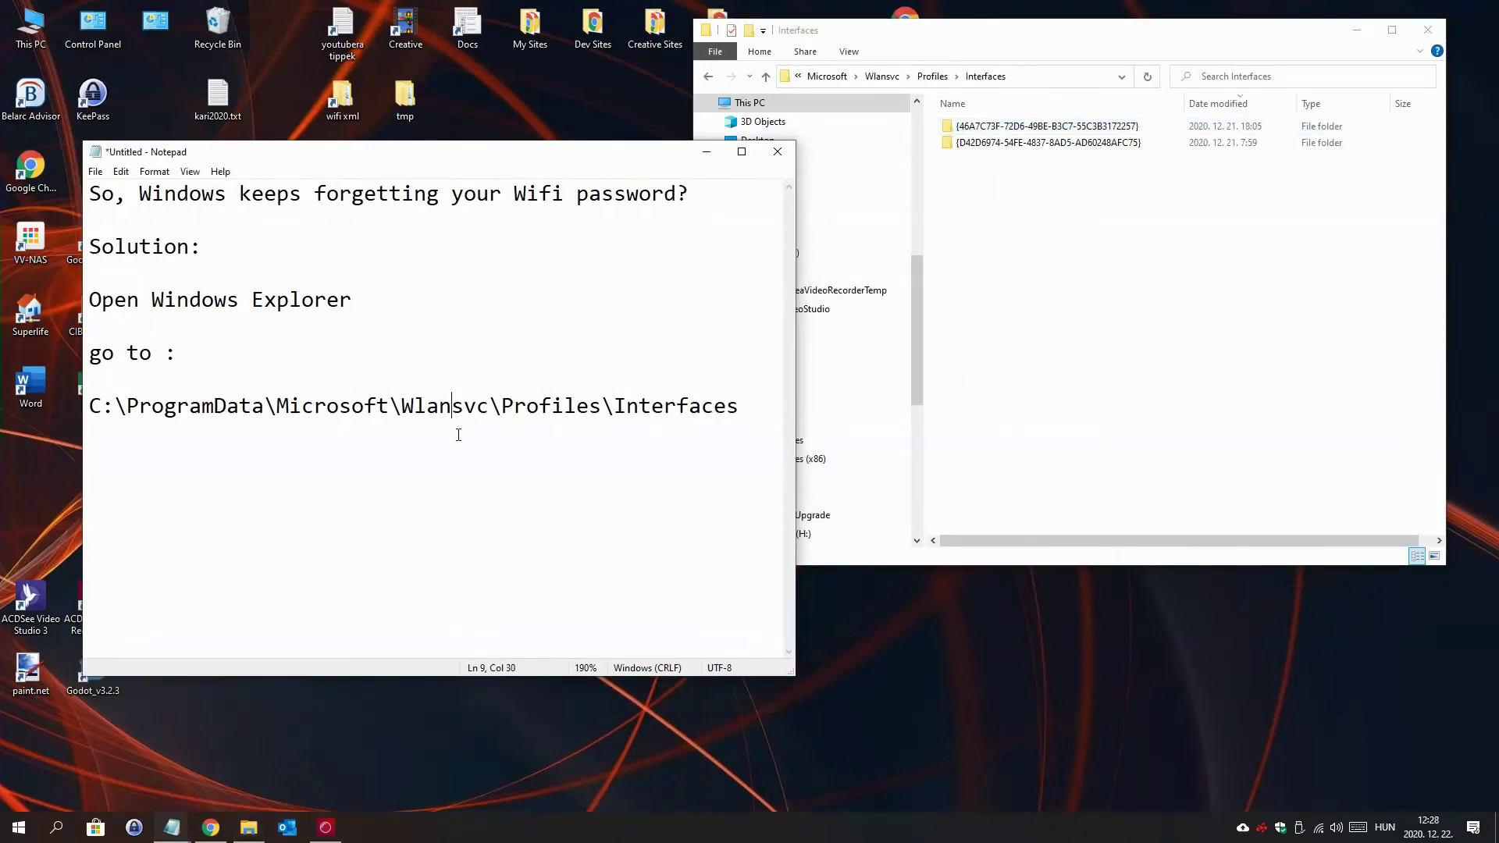
{"action": "key", "text": "Return"}
{"action": "key", "text": "Return"}
{"action": "type", "text": "In sub folder"}
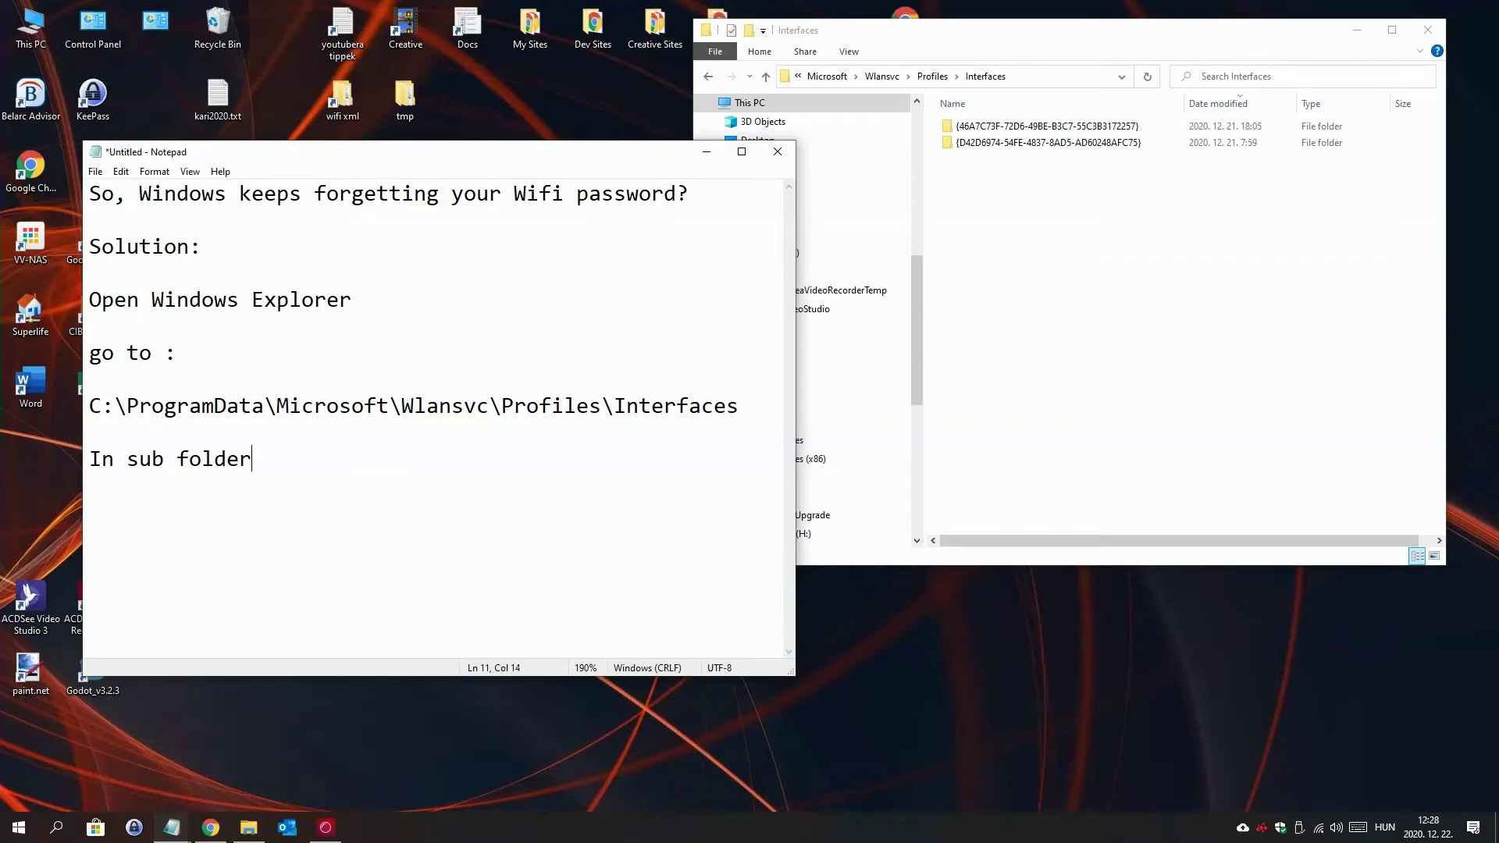
{"action": "type", "text": "s you find XML files -"}
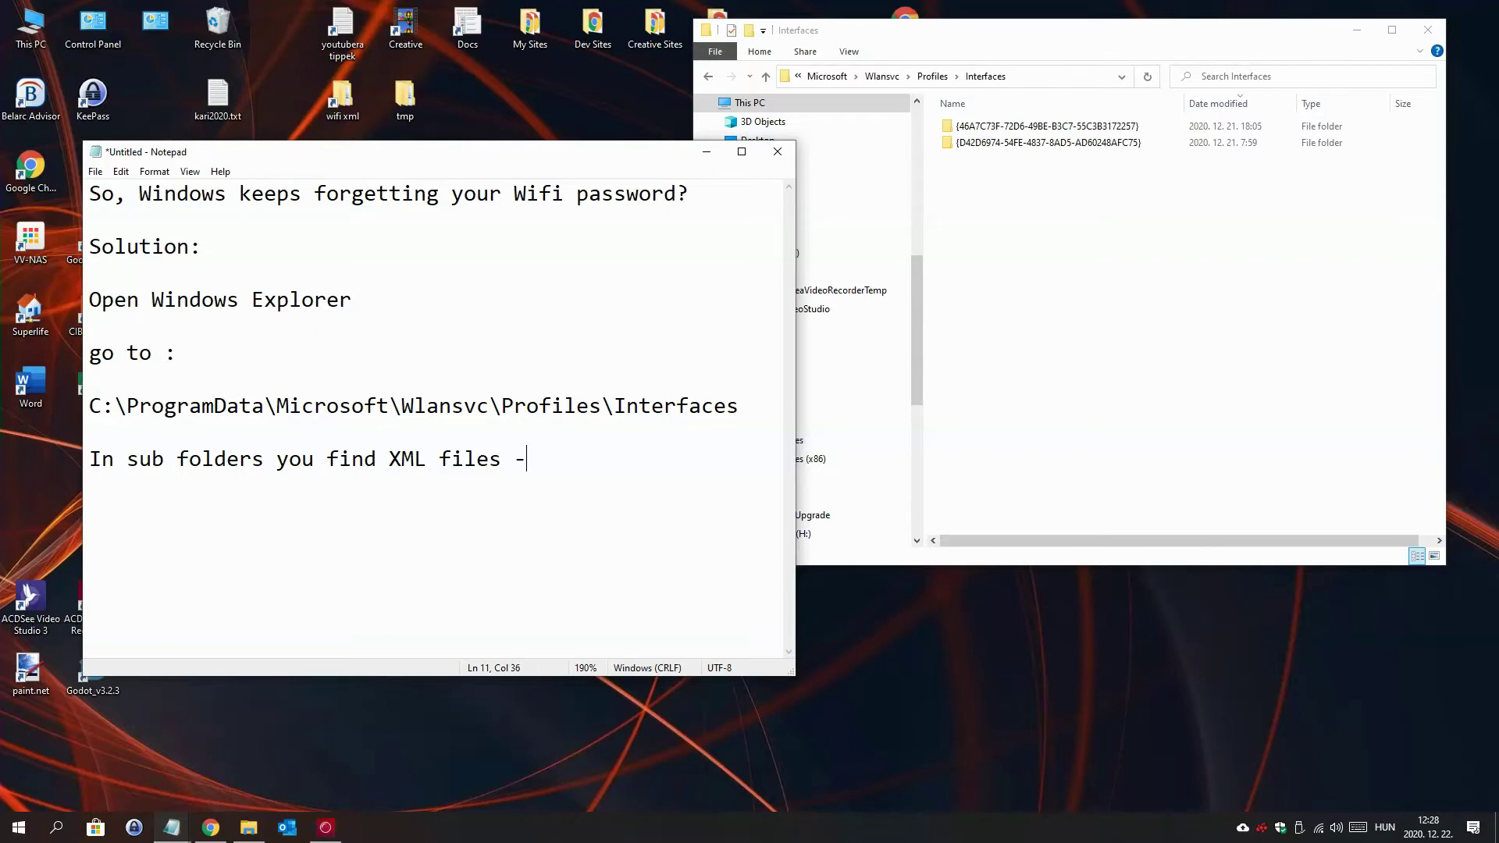
{"action": "type", "text": " that stores passwords"}
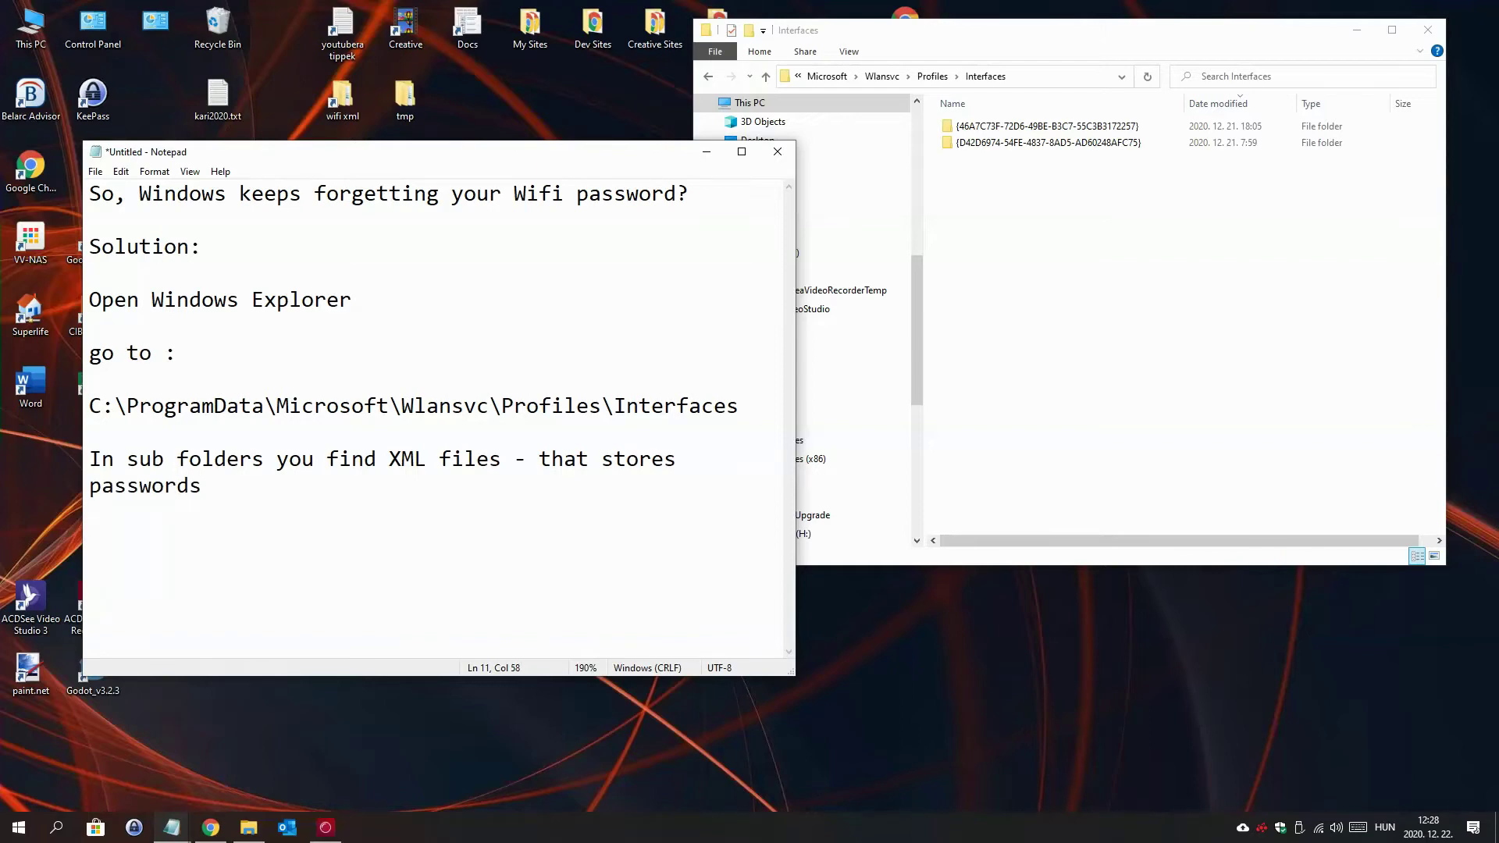
{"action": "key", "text": "Return"}
{"action": "key", "text": "Return"}
Look inside the Interfaces subfolder starting with {46A7C73F and return to the Interfaces folder
{"action": "left_click", "coordinate": [1055, 129]}
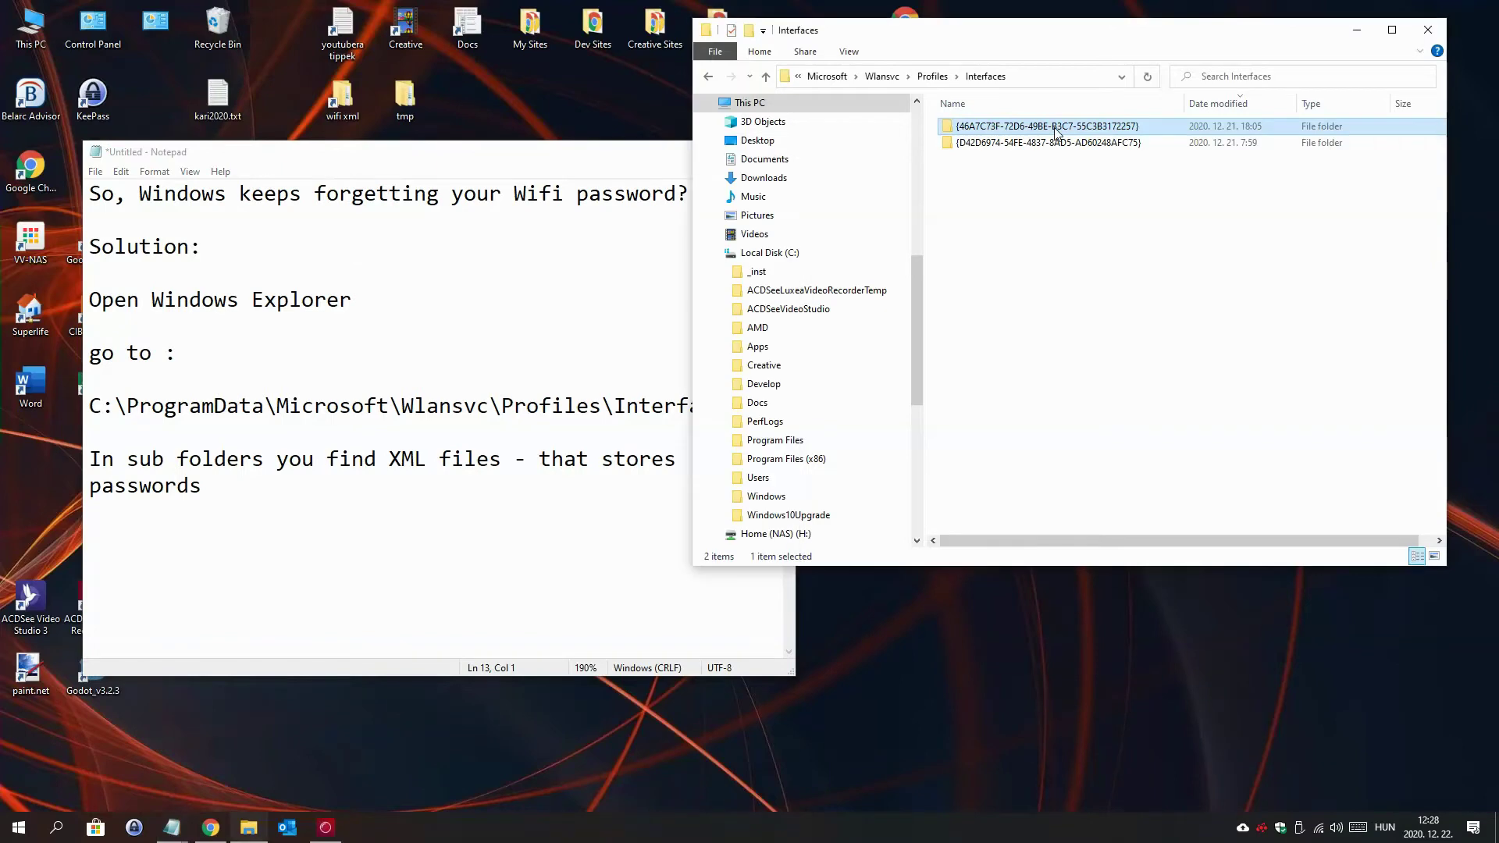
{"action": "double_click", "coordinate": [1056, 129]}
{"action": "key", "text": "alt+Left"}
Add "Check creation date - the most recent" as a new line at the end of the Notepad note
{"action": "left_click", "coordinate": [282, 517]}
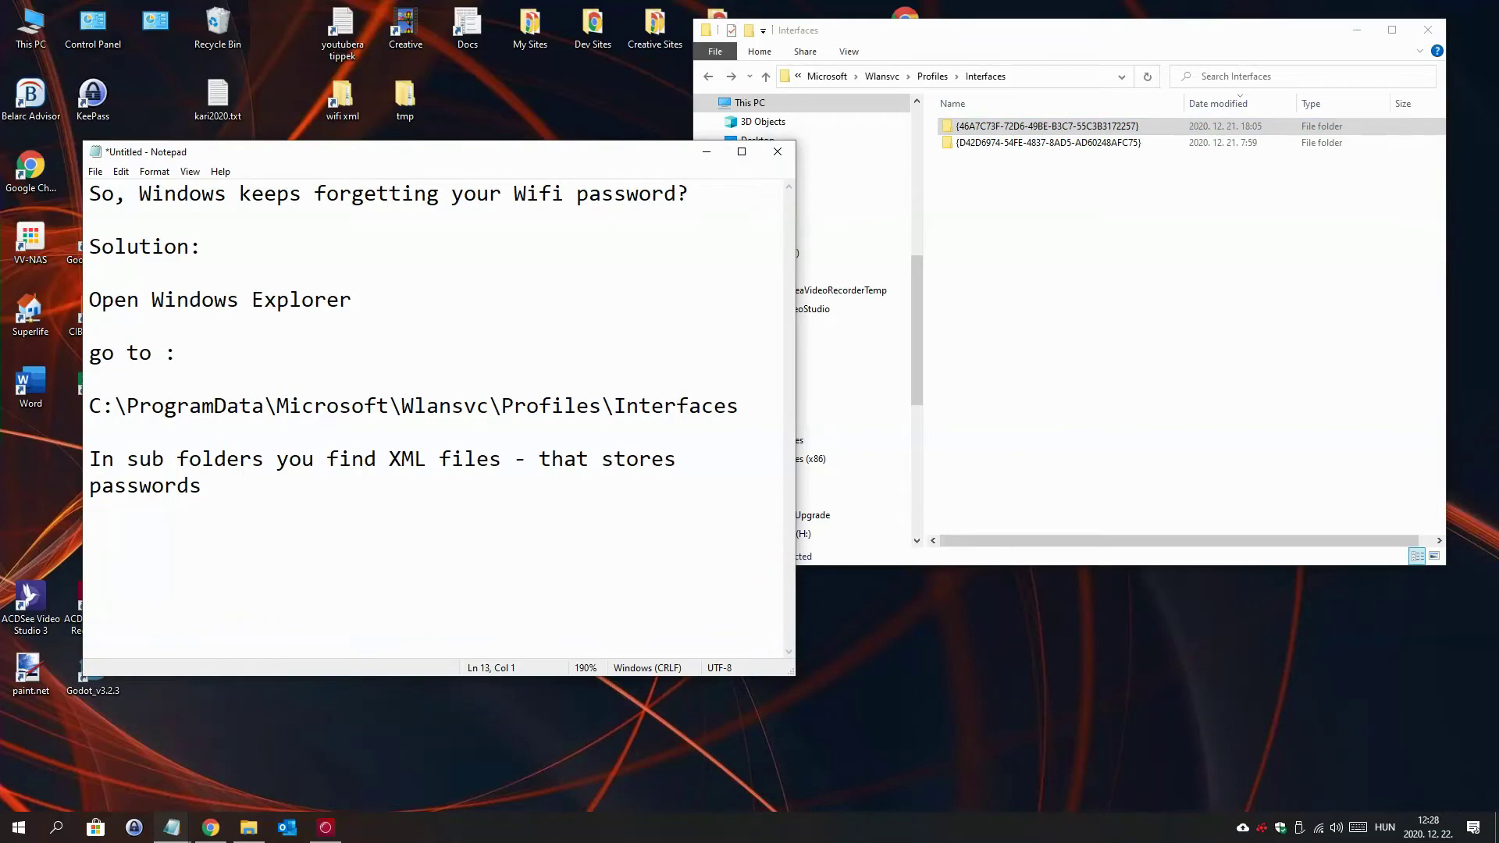
{"action": "type", "text": "Check creation date -"}
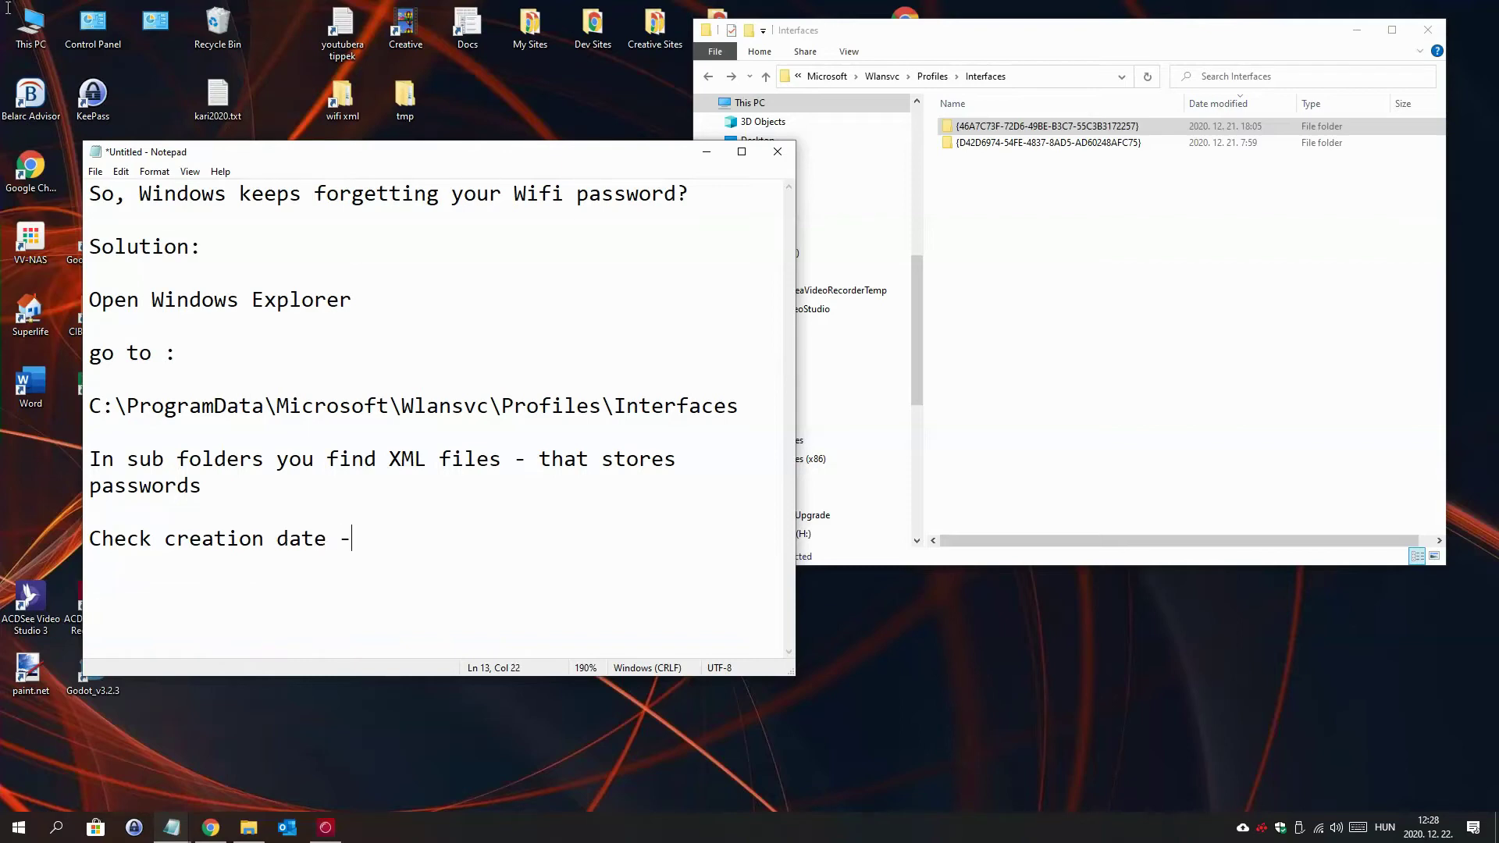
{"action": "type", "text": " the recent"}
{"action": "key", "text": "Left"}
{"action": "key", "text": "Left"}
{"action": "key", "text": "Left"}
{"action": "key", "text": "Left"}
{"action": "key", "text": "Left"}
{"action": "key", "text": "Left"}
{"action": "key", "text": "Left"}
{"action": "key", "text": "Left"}
{"action": "type", "text": "most"}
{"action": "key", "text": "End"}
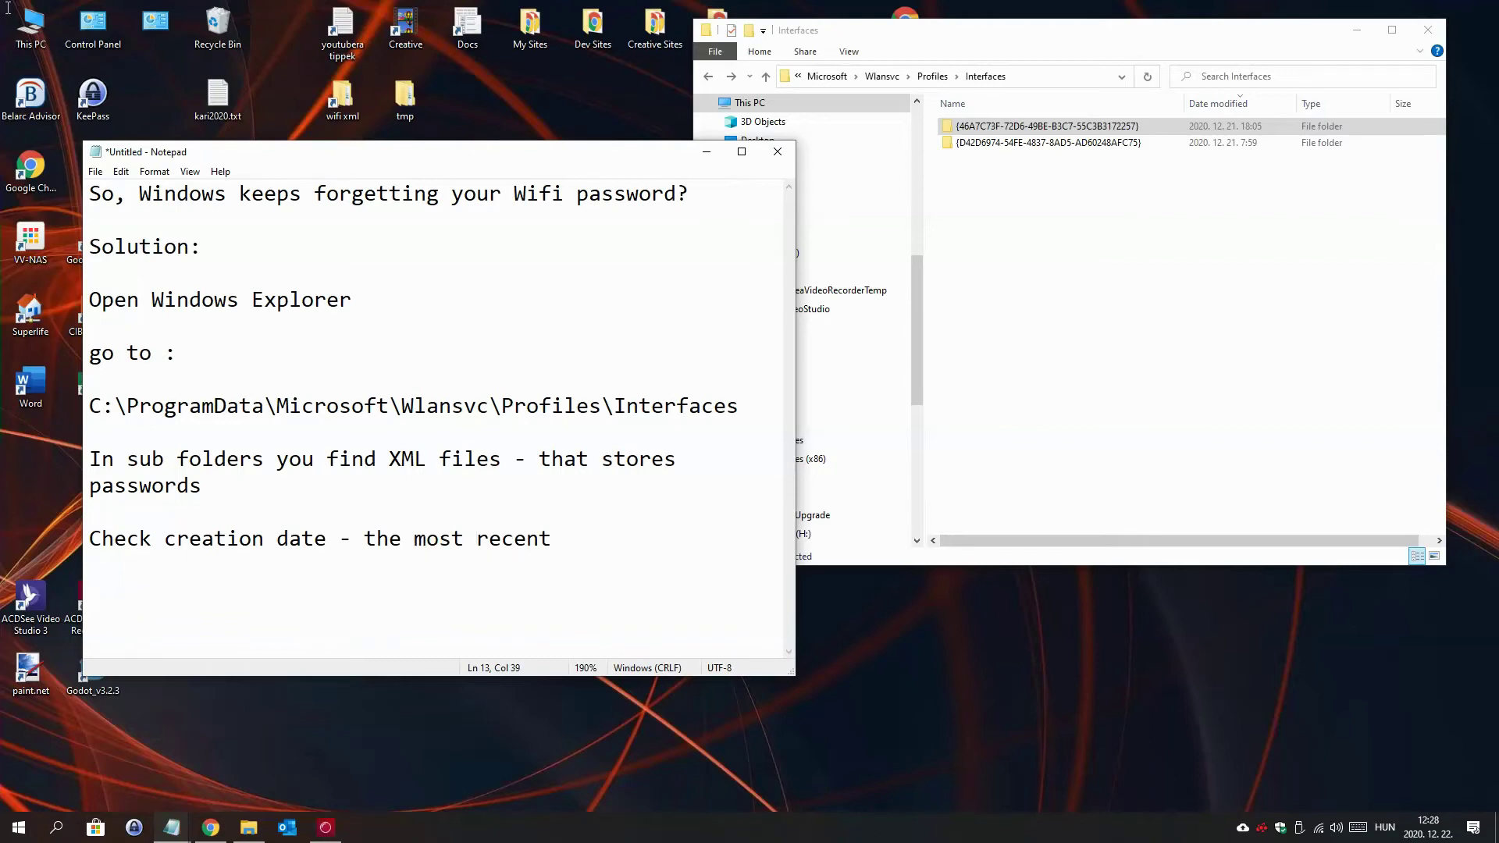
Complete the note's last sentence with "one will be the one, that stores your recently typed password"
{"action": "type", "text": "one will be th"}
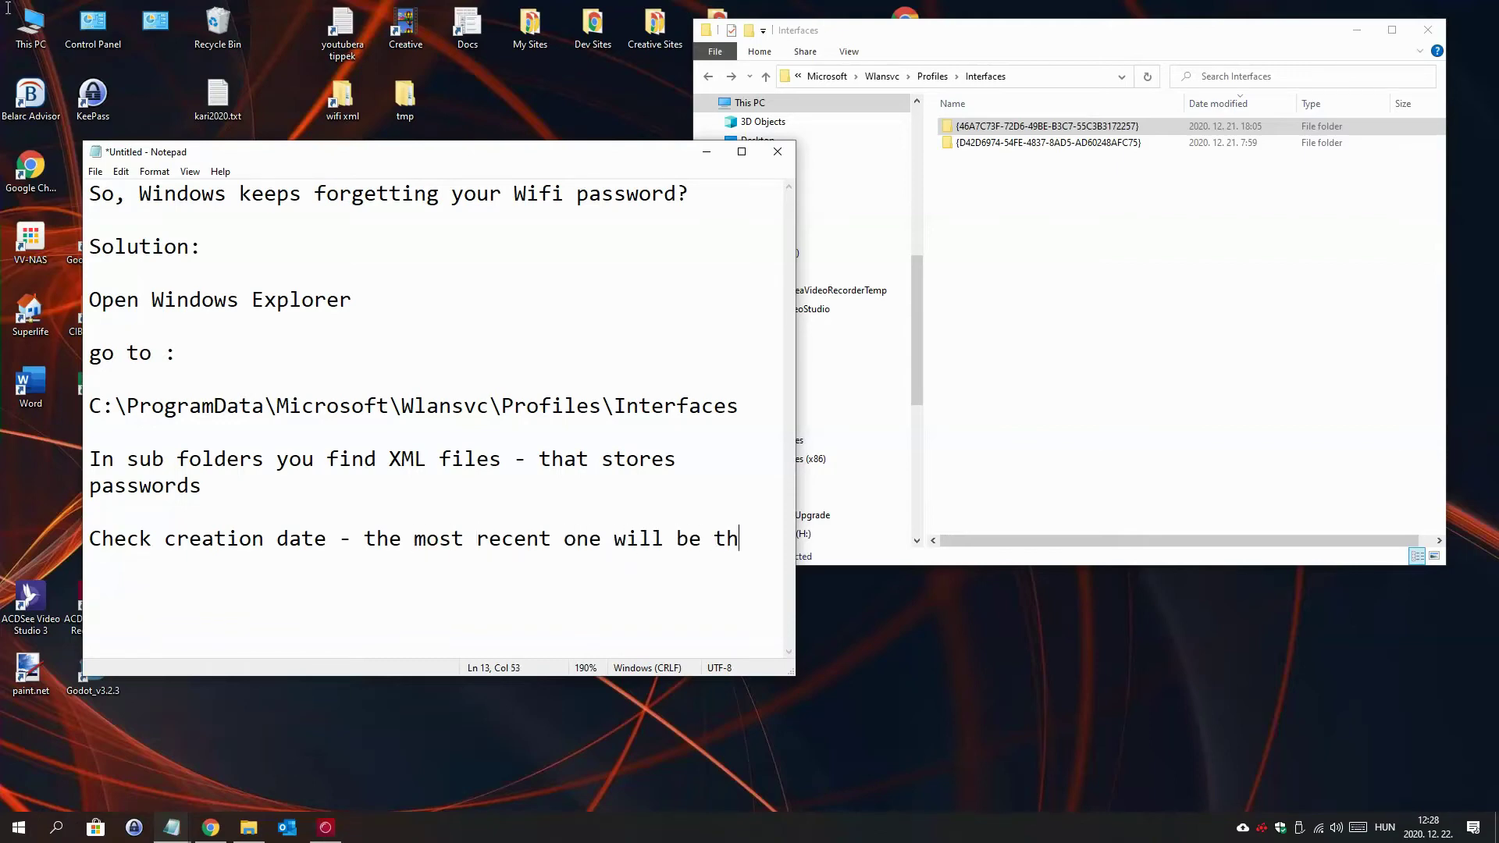
{"action": "type", "text": "e one, that"}
{"action": "key", "text": "Left"}
{"action": "key", "text": "Left"}
{"action": "key", "text": "Left"}
{"action": "key", "text": "Left"}
{"action": "key", "text": "Left"}
{"action": "key", "text": "End"}
{"action": "type", "text": "stores "}
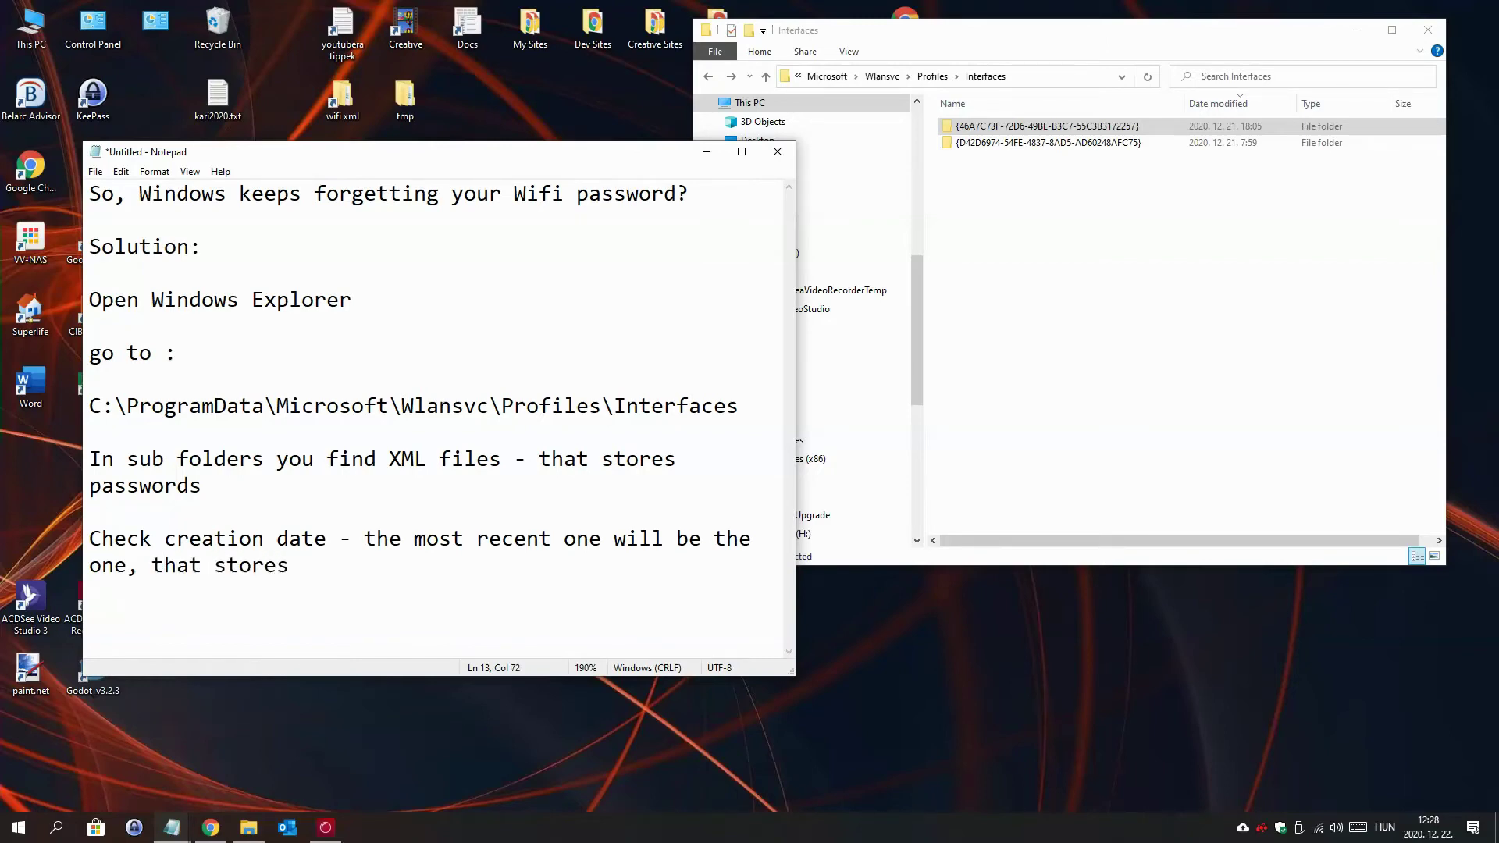
{"action": "type", "text": "your recent typed password"}
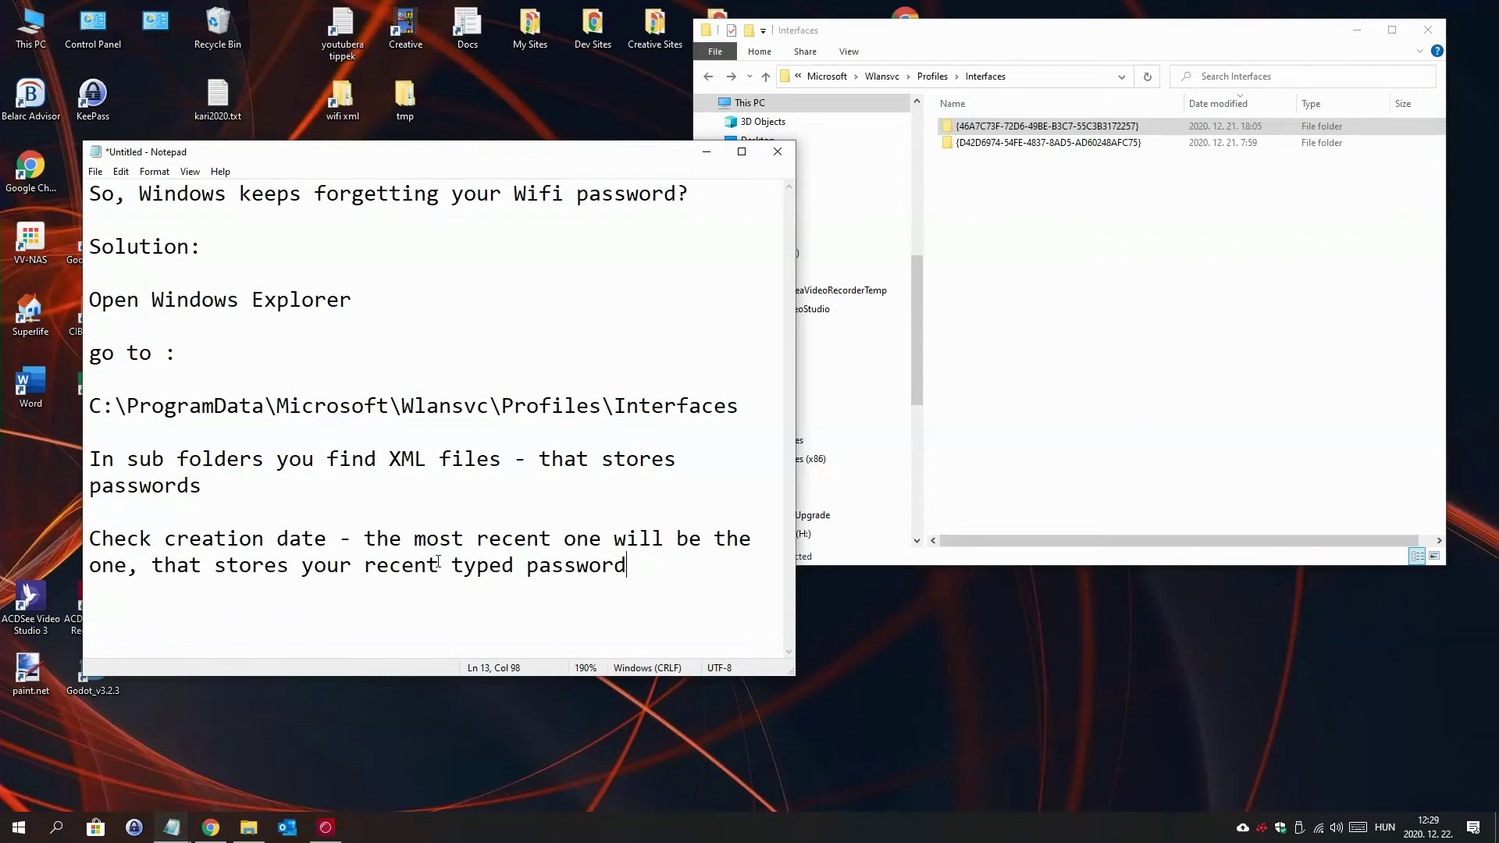
{"action": "key", "text": "ctrl+Left"}
{"action": "key", "text": "ctrl+Left"}
{"action": "key", "text": "Left"}
{"action": "type", "text": "ly"}
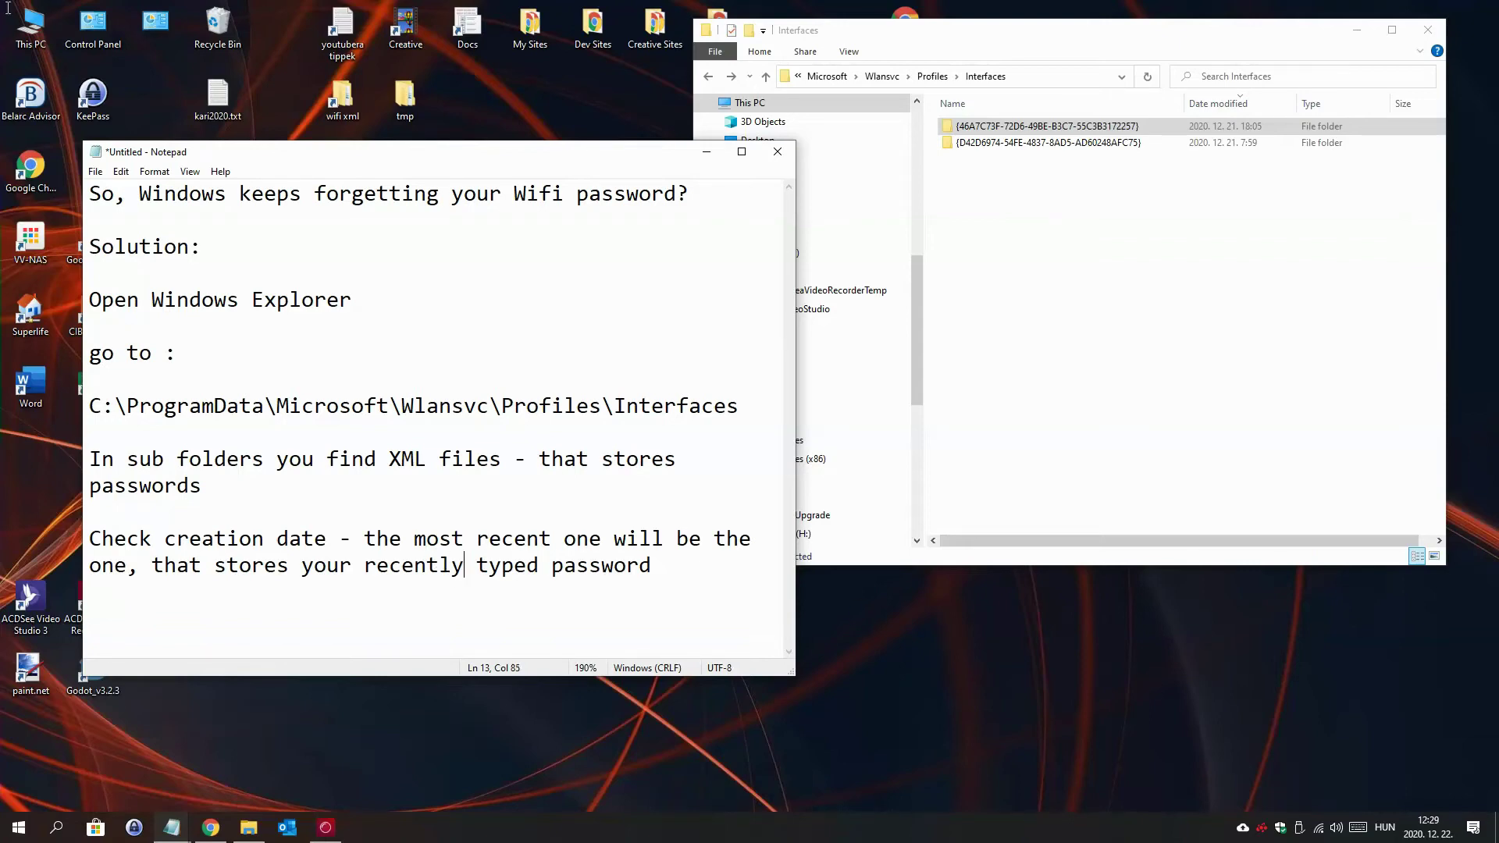
{"action": "key", "text": "End"}
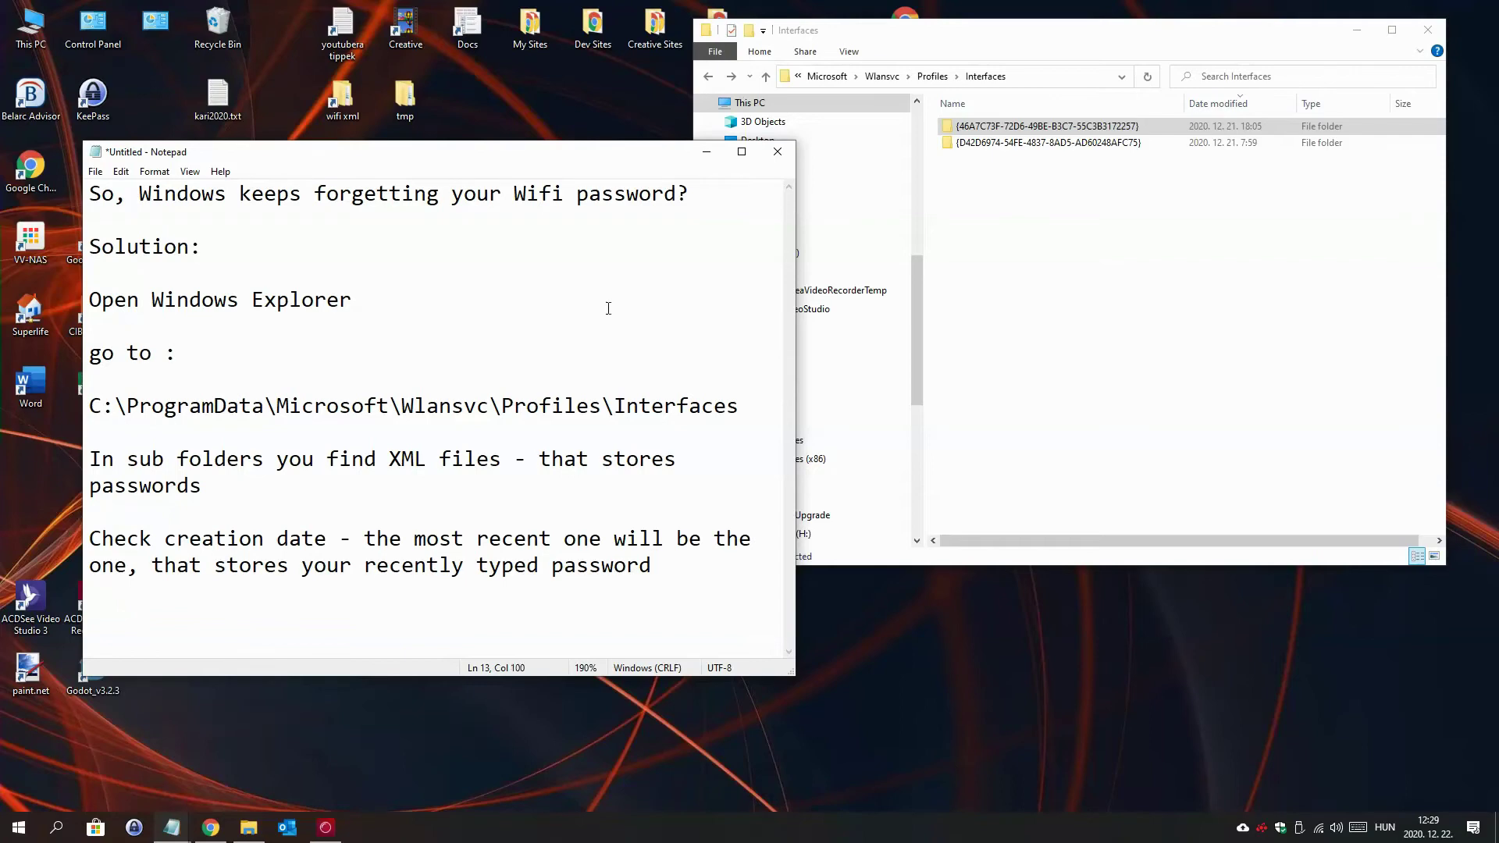
Open the Interfaces subfolder starting with {46A7C73F and show the properties of the XML file starting with {8E1AA38A
{"action": "left_click", "coordinate": [1003, 131]}
{"action": "double_click", "coordinate": [1003, 131]}
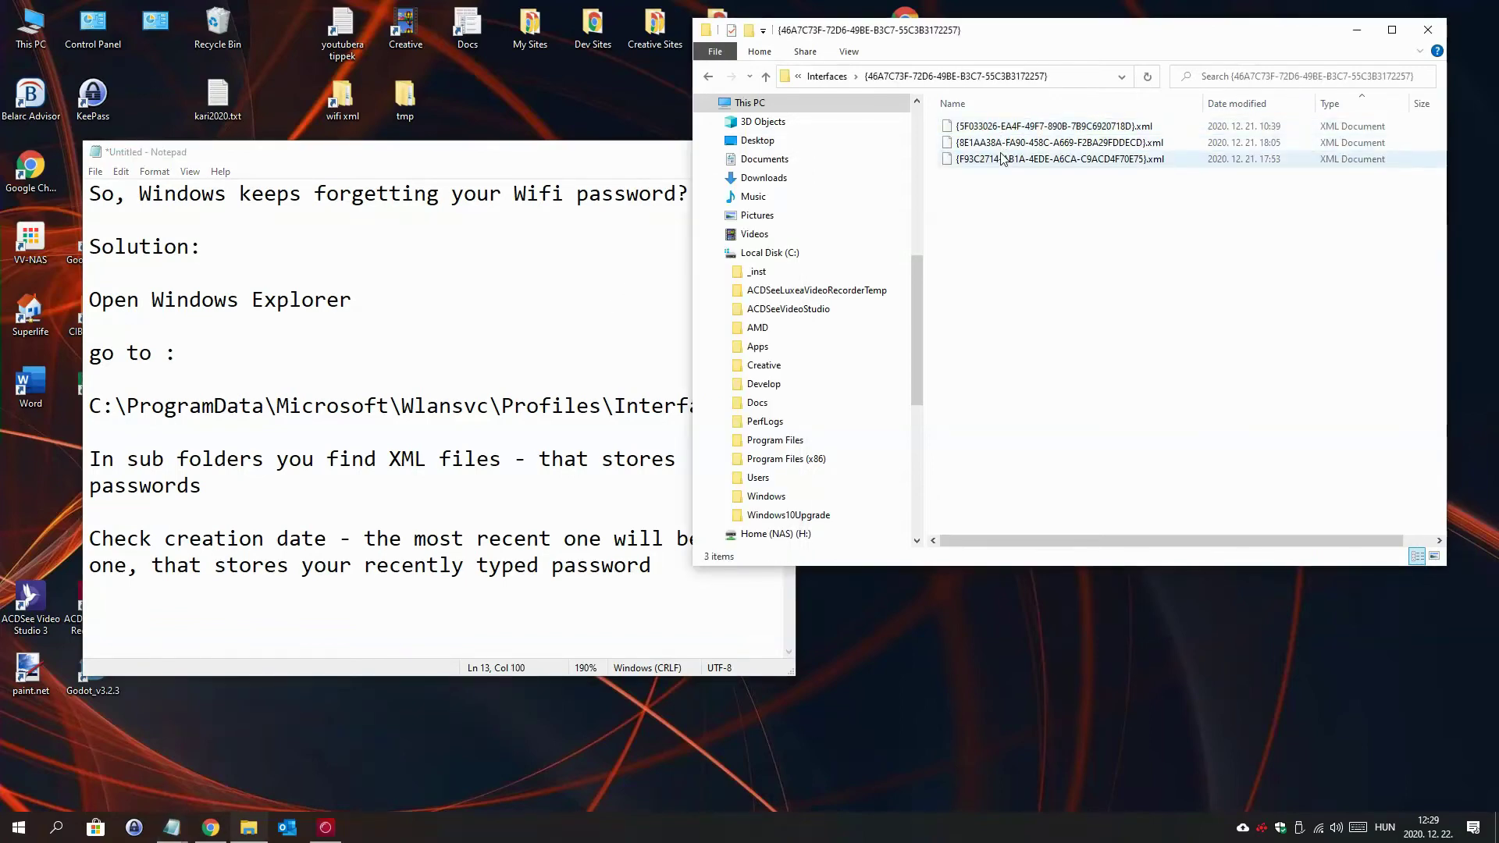
{"action": "left_click", "coordinate": [1004, 145]}
{"action": "right_click", "coordinate": [1004, 149]}
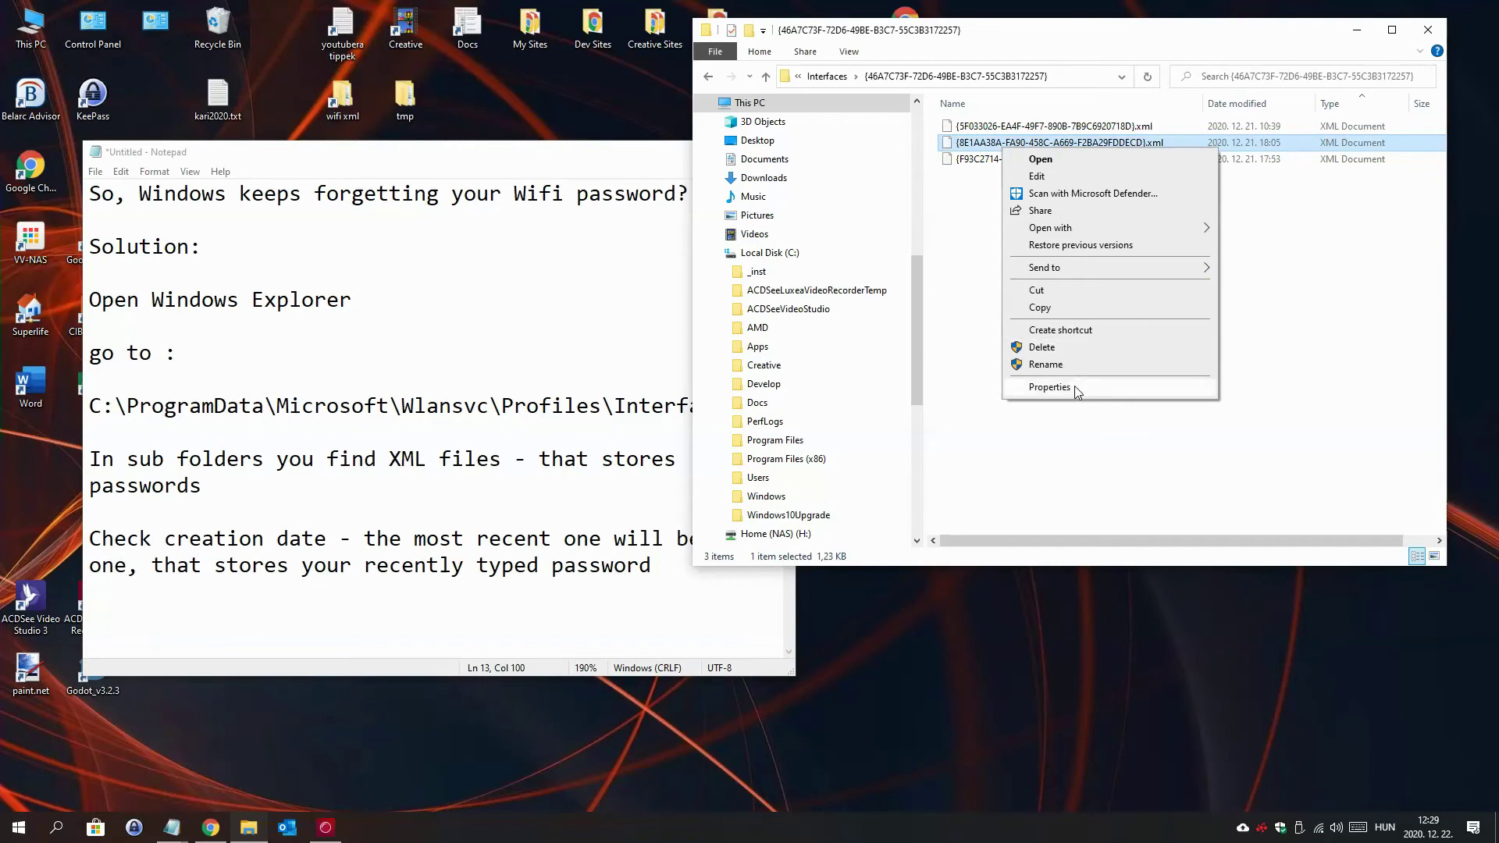
{"action": "left_click", "coordinate": [1050, 387]}
Add the line "Go to file Properties" at the end of the Notepad note
{"action": "left_click", "coordinate": [488, 580]}
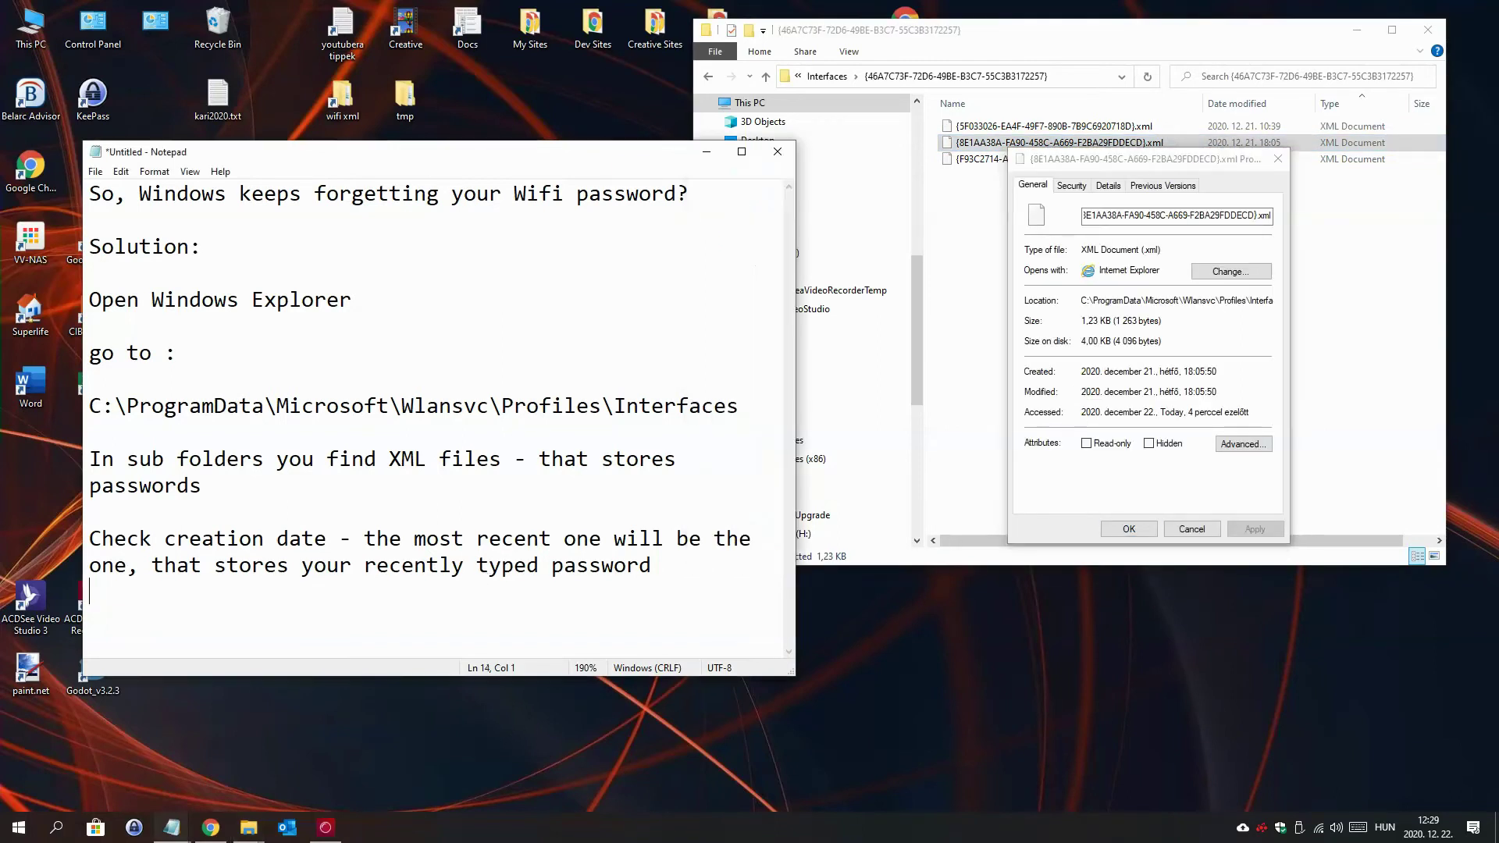
{"action": "type", "text": "Go to Properties"}
{"action": "key", "text": "Left"}
{"action": "key", "text": "Left"}
{"action": "key", "text": "Left"}
{"action": "key", "text": "Left"}
{"action": "key", "text": "Left"}
{"action": "key", "text": "Left"}
{"action": "key", "text": "Left"}
{"action": "key", "text": "Left"}
{"action": "key", "text": "Left"}
{"action": "key", "text": "Left"}
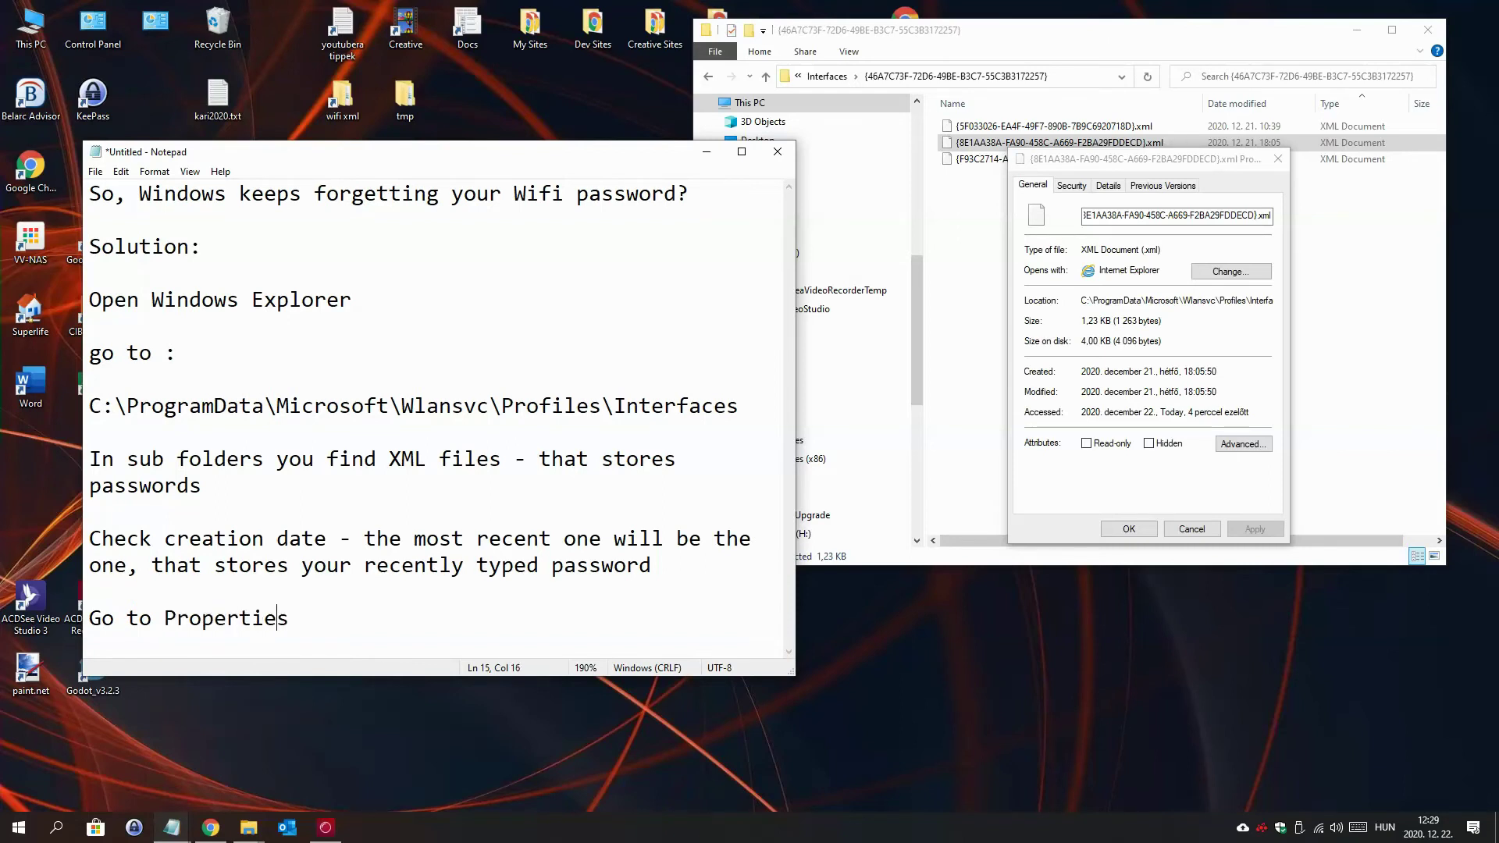
{"action": "type", "text": "file"}
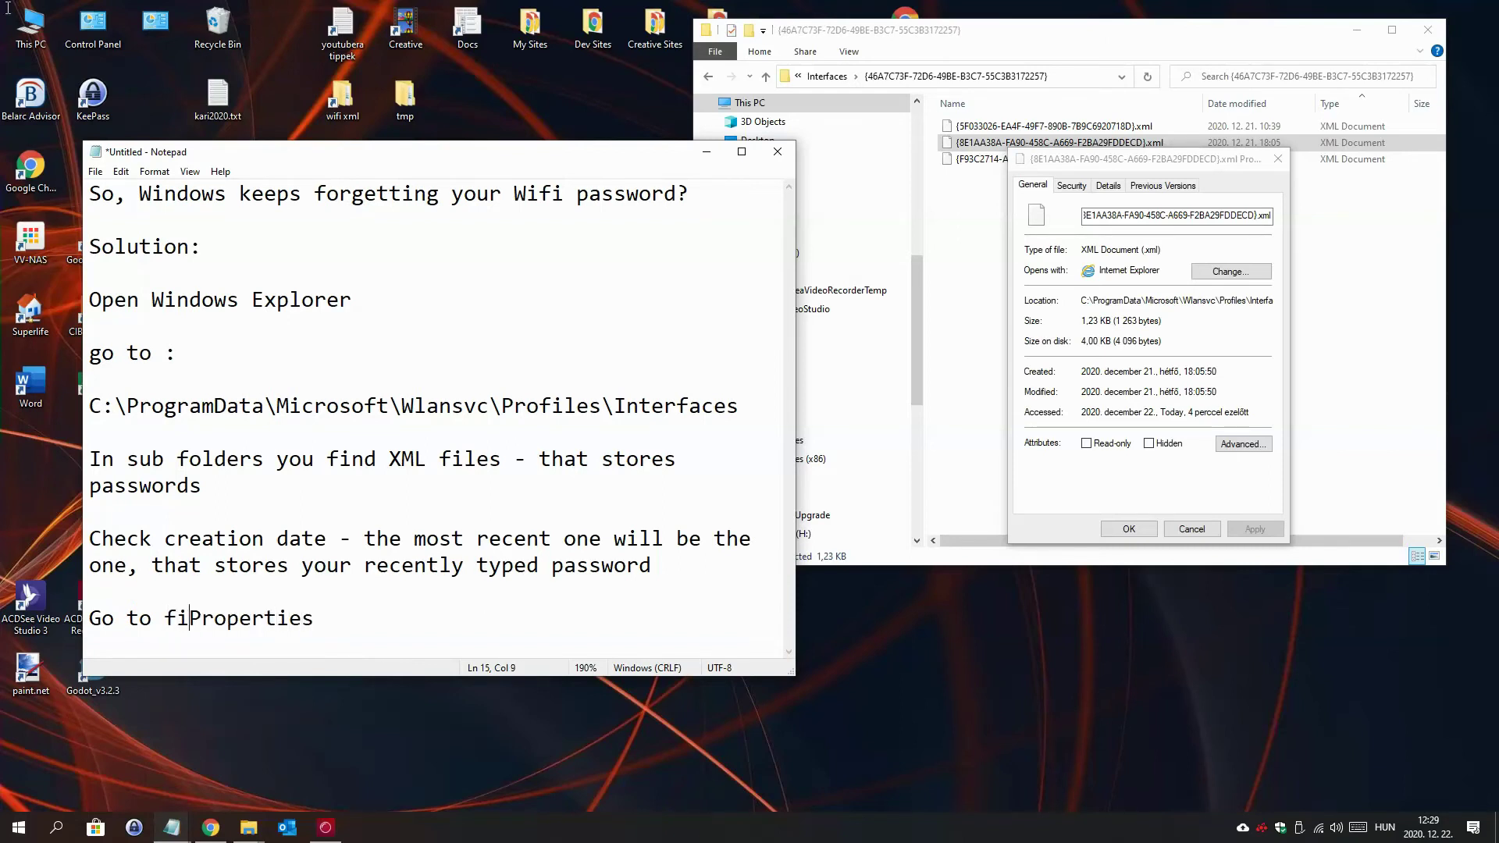
{"action": "key", "text": "End"}
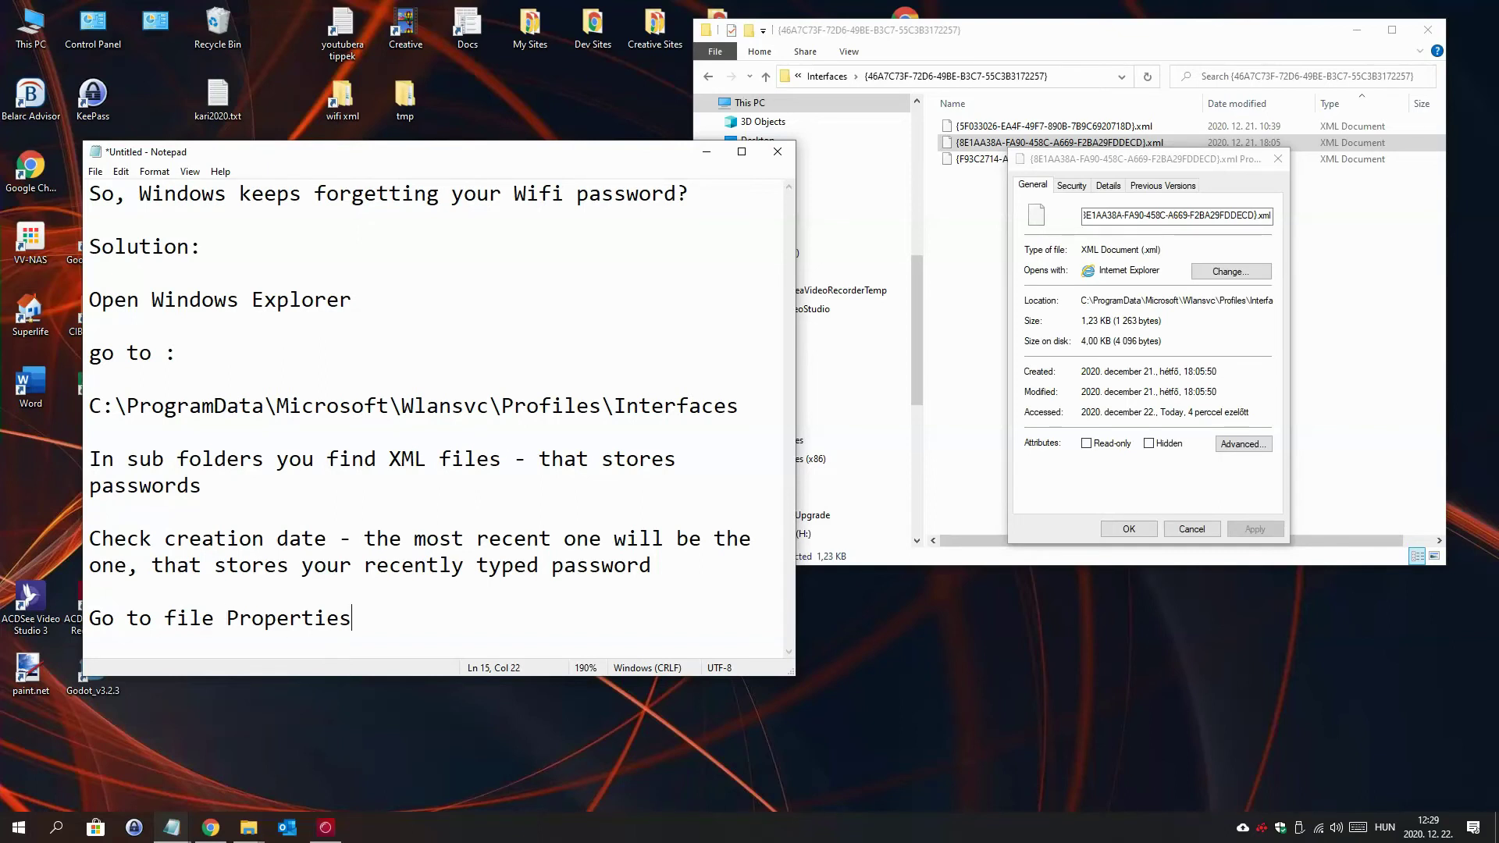
Add "CHANGE ATTRIBUTES TO READ ONLY!" as a separate line below the file Properties instruction
{"action": "key", "text": "Return"}
{"action": "key", "text": "Return"}
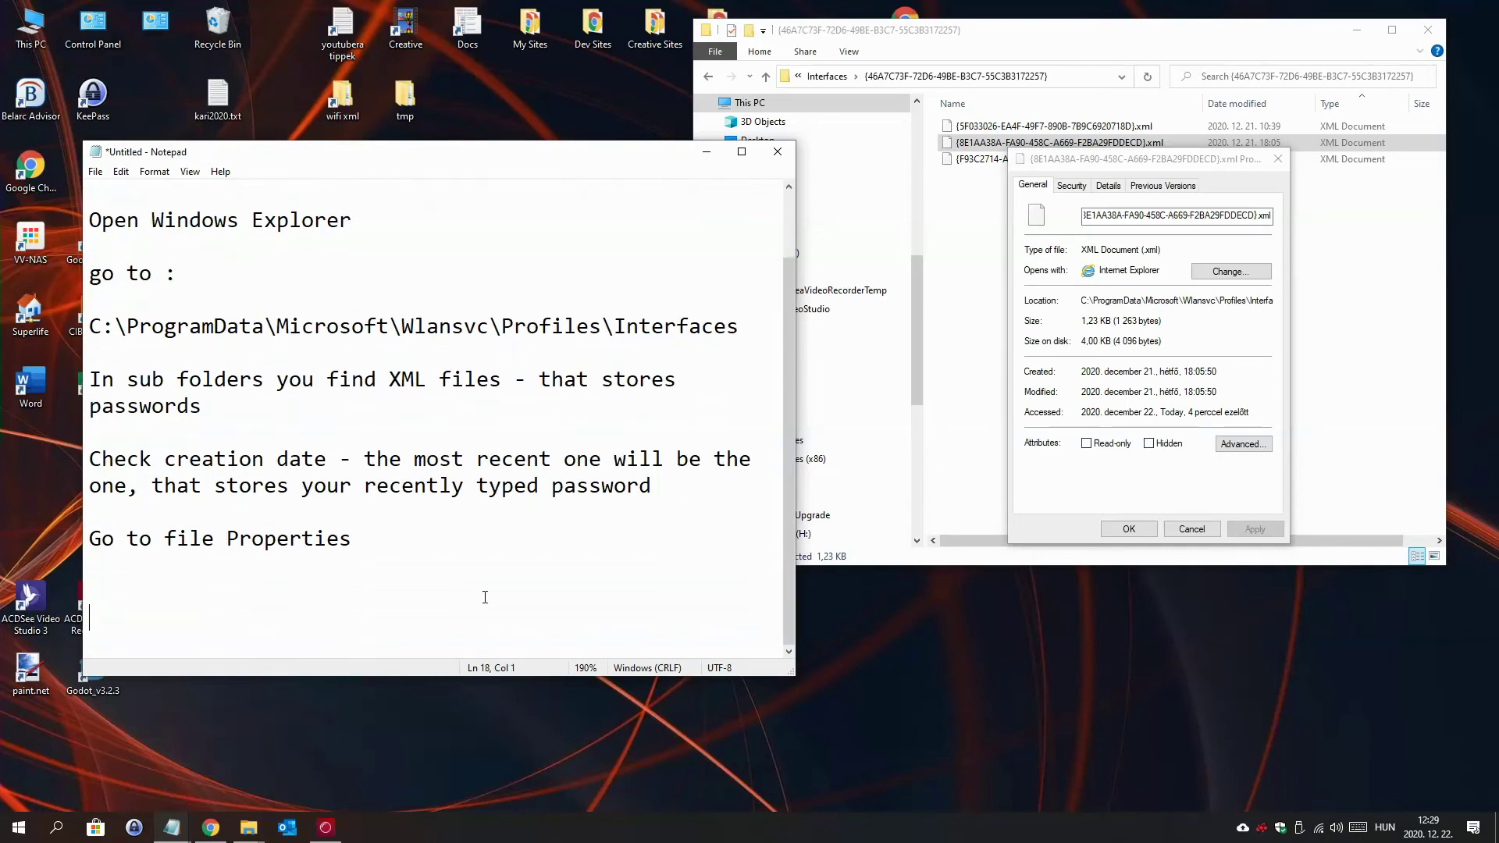
{"action": "type", "text": "CHANGE ATTRIBUTES TO READ ONLY!"}
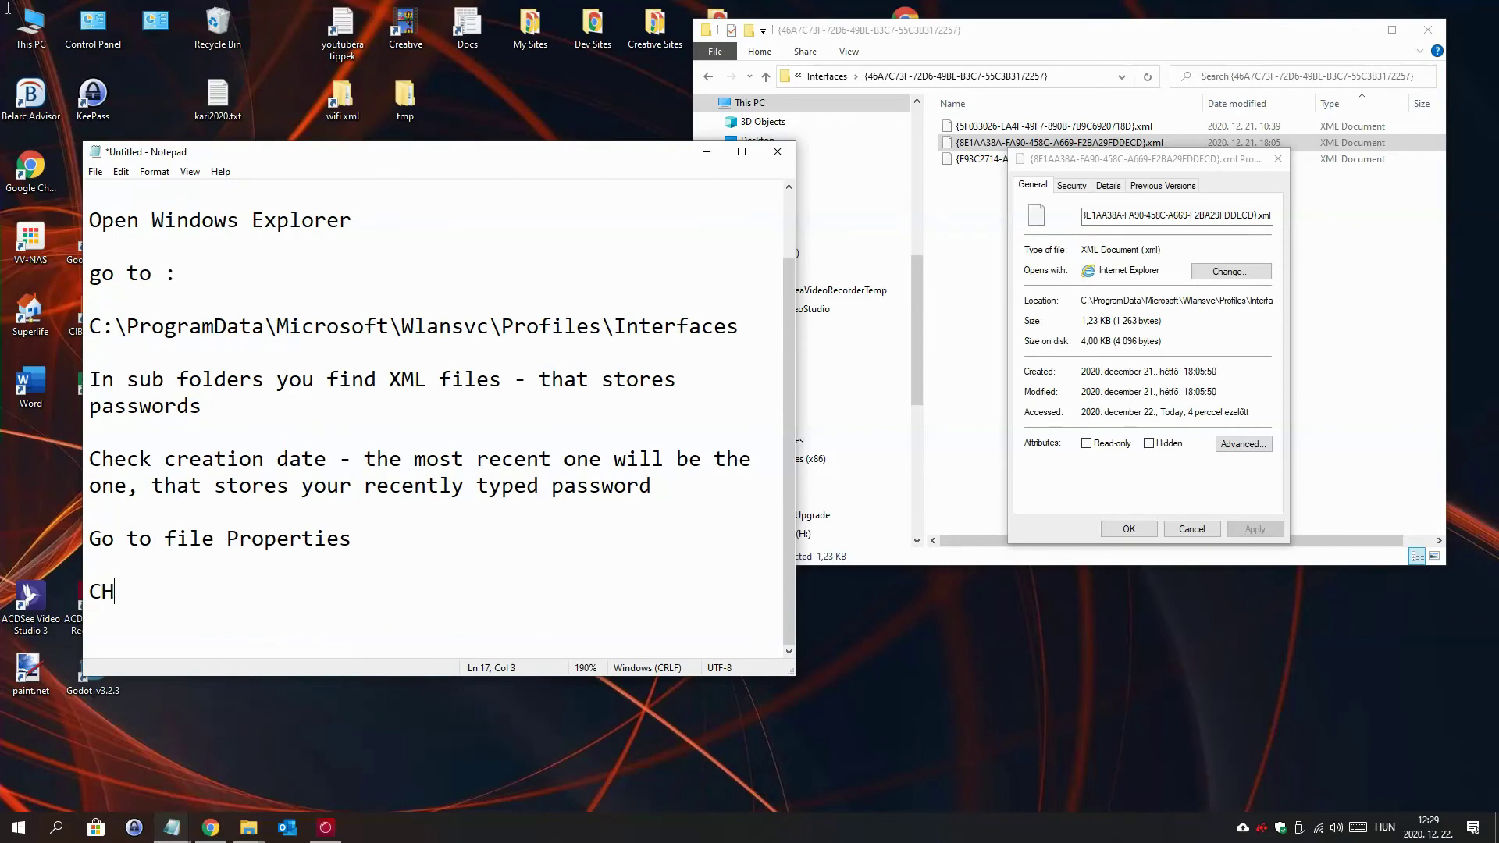
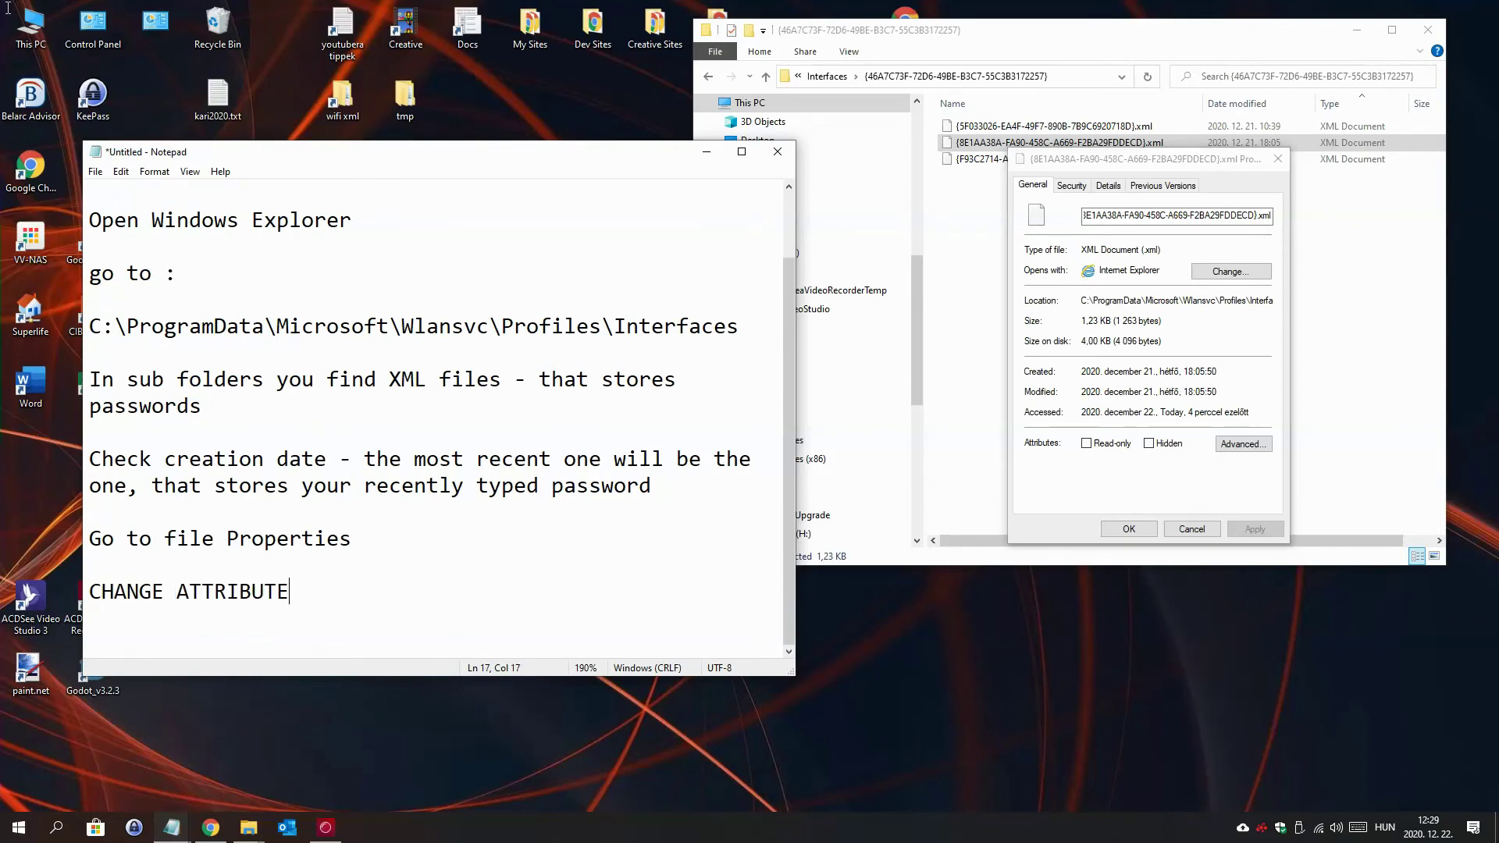
{"action": "type", "text": "ATTRIBUTES TO READ ONLY!"}
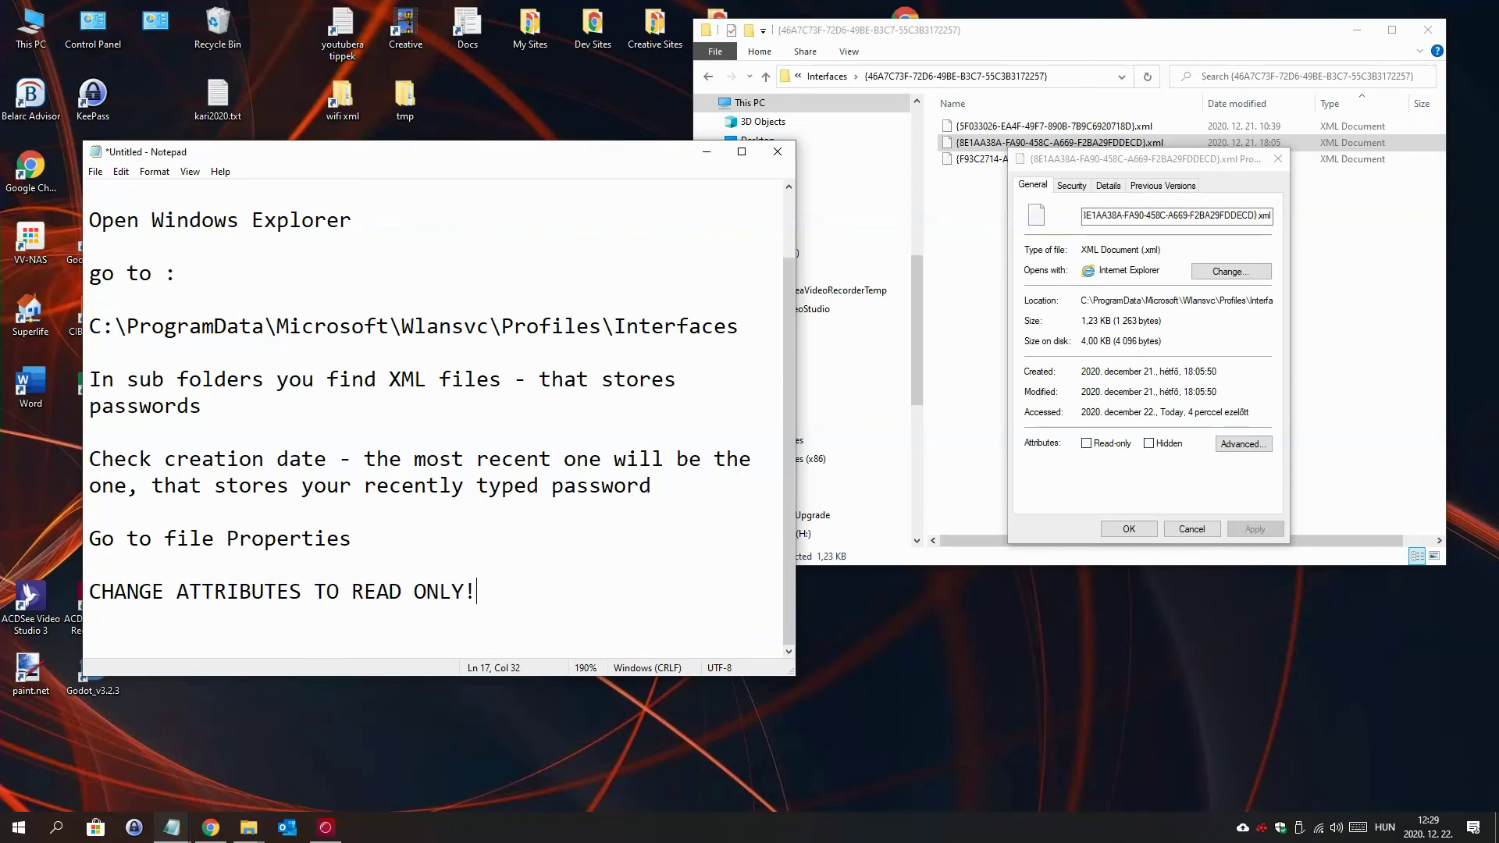
{"action": "key", "text": "Return"}
Apply the Read-only attribute to the XML file starting with {8E1AA38A, granting administrator permission for the change
{"action": "left_click", "coordinate": [1086, 444]}
{"action": "left_click", "coordinate": [1237, 531]}
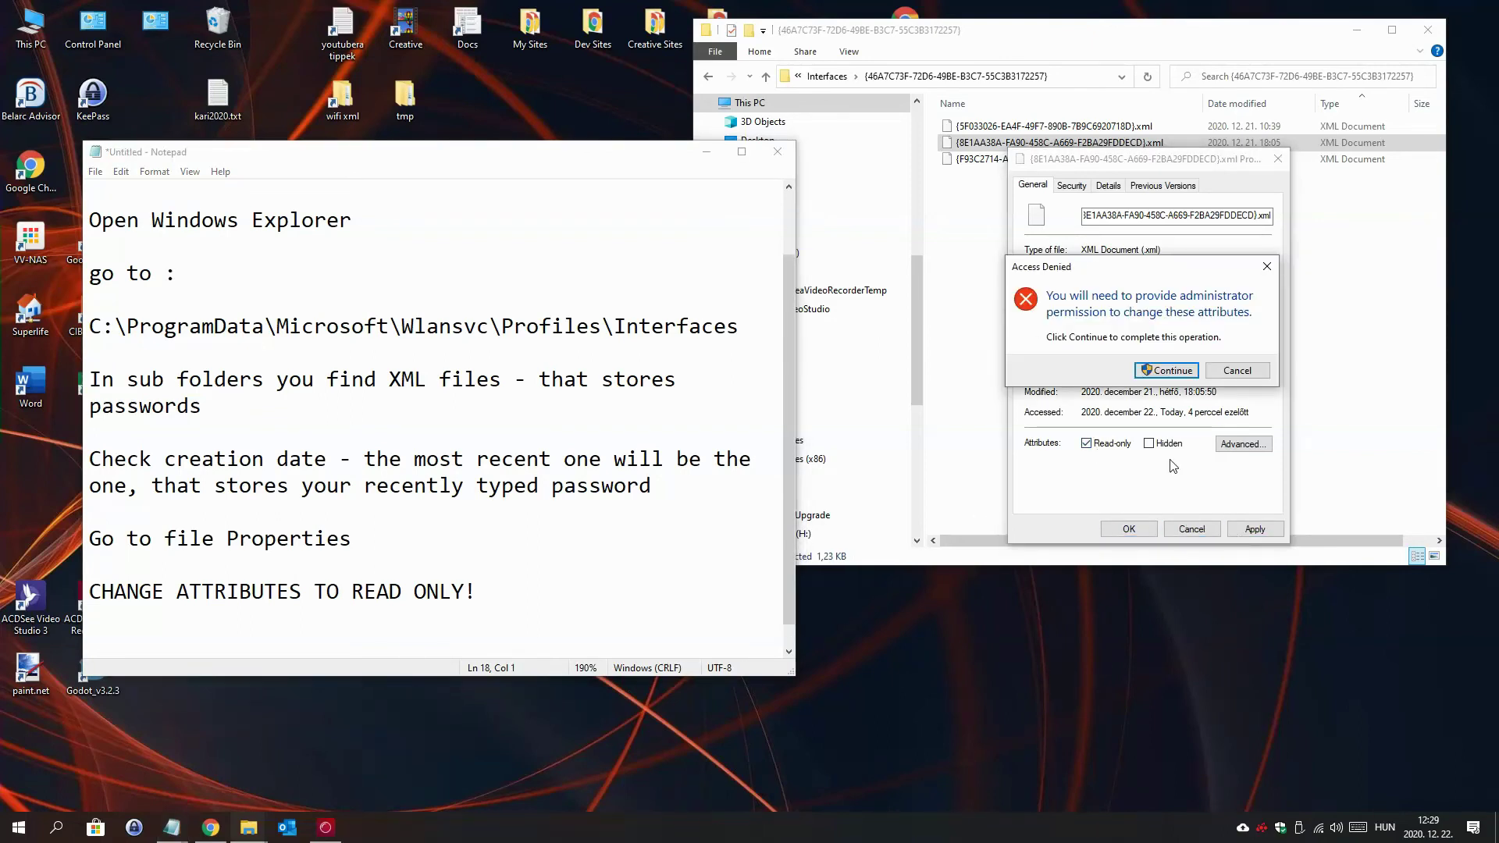
{"action": "left_click", "coordinate": [1170, 373]}
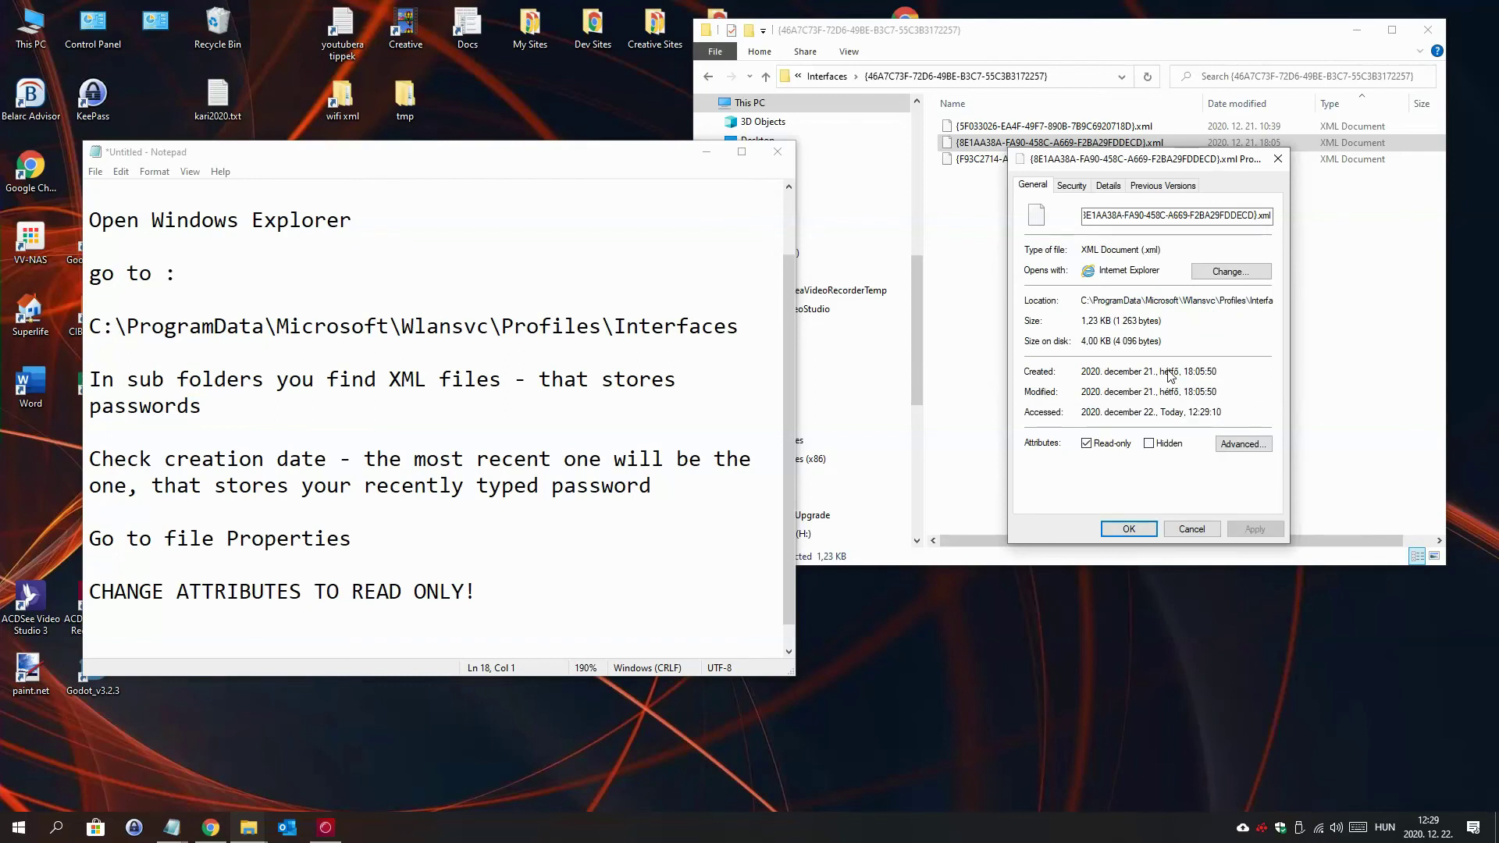
Add the line "You need admin right." below the read-only instruction in the Notepad note
{"action": "left_click", "coordinate": [789, 281]}
{"action": "key", "text": "Return"}
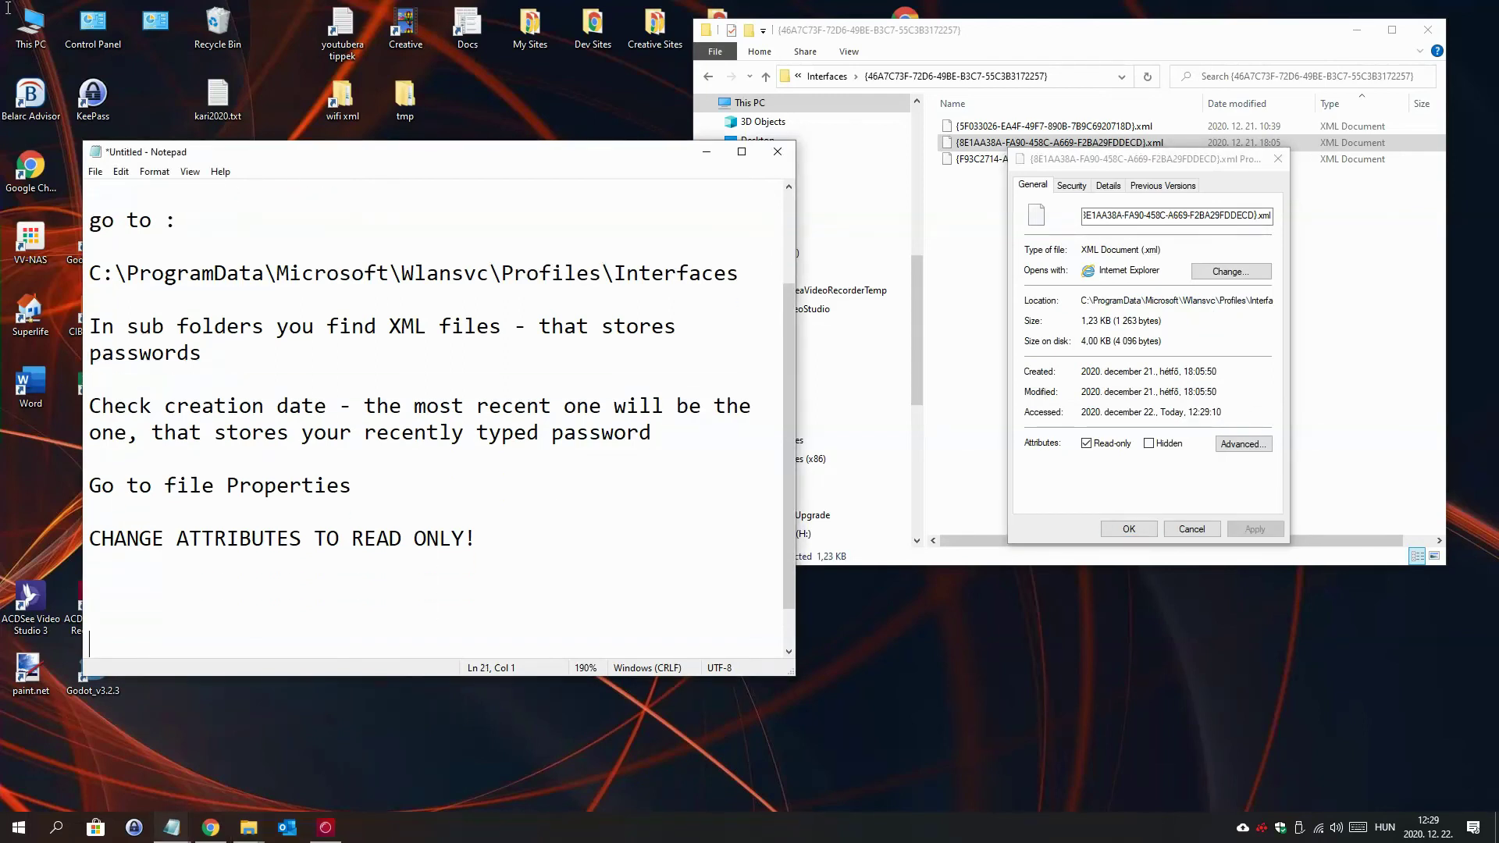
{"action": "type", "text": "You need an"}
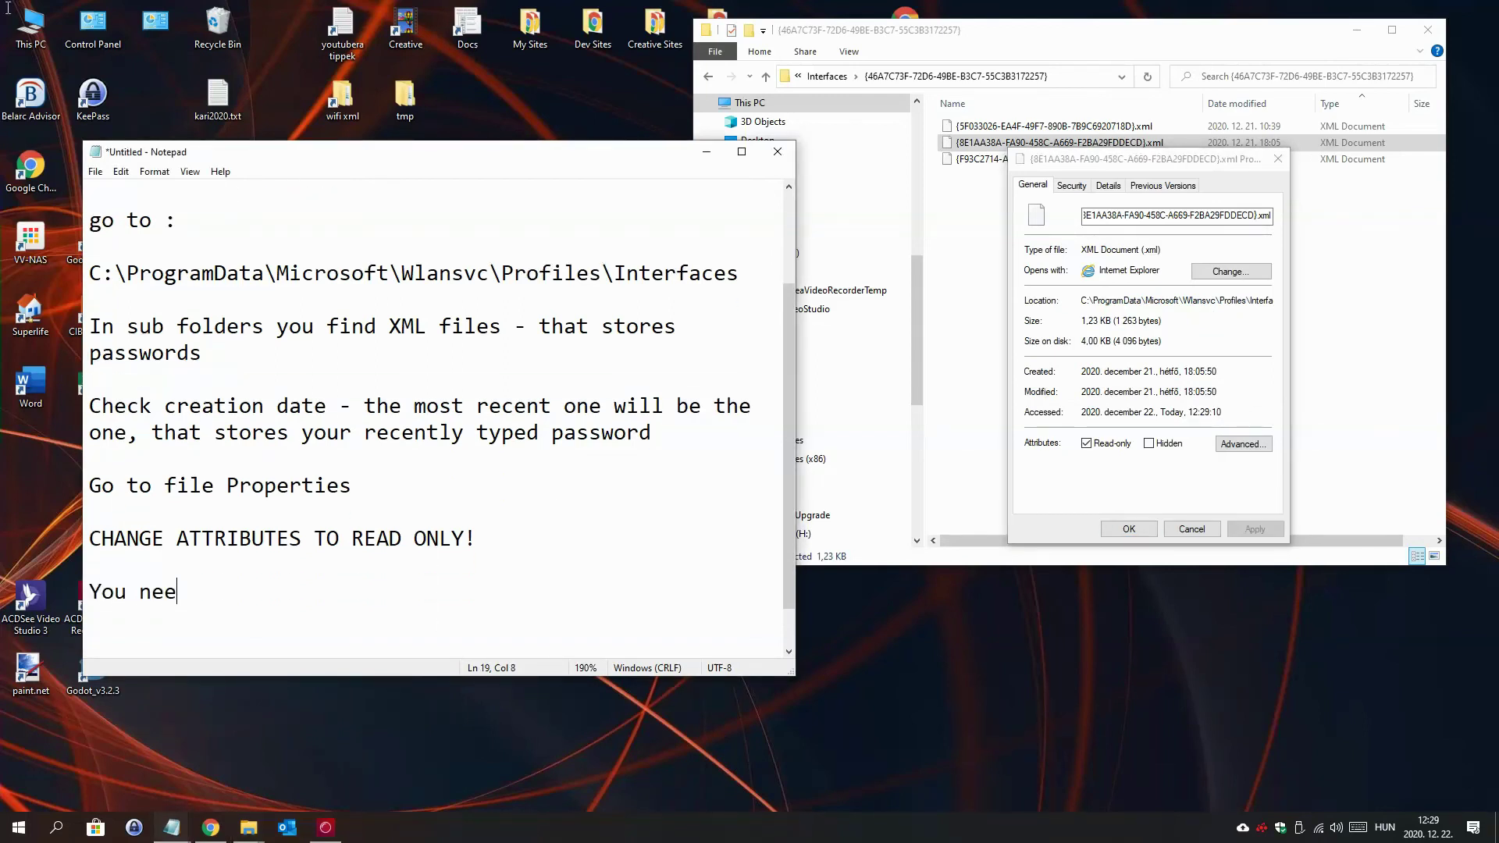
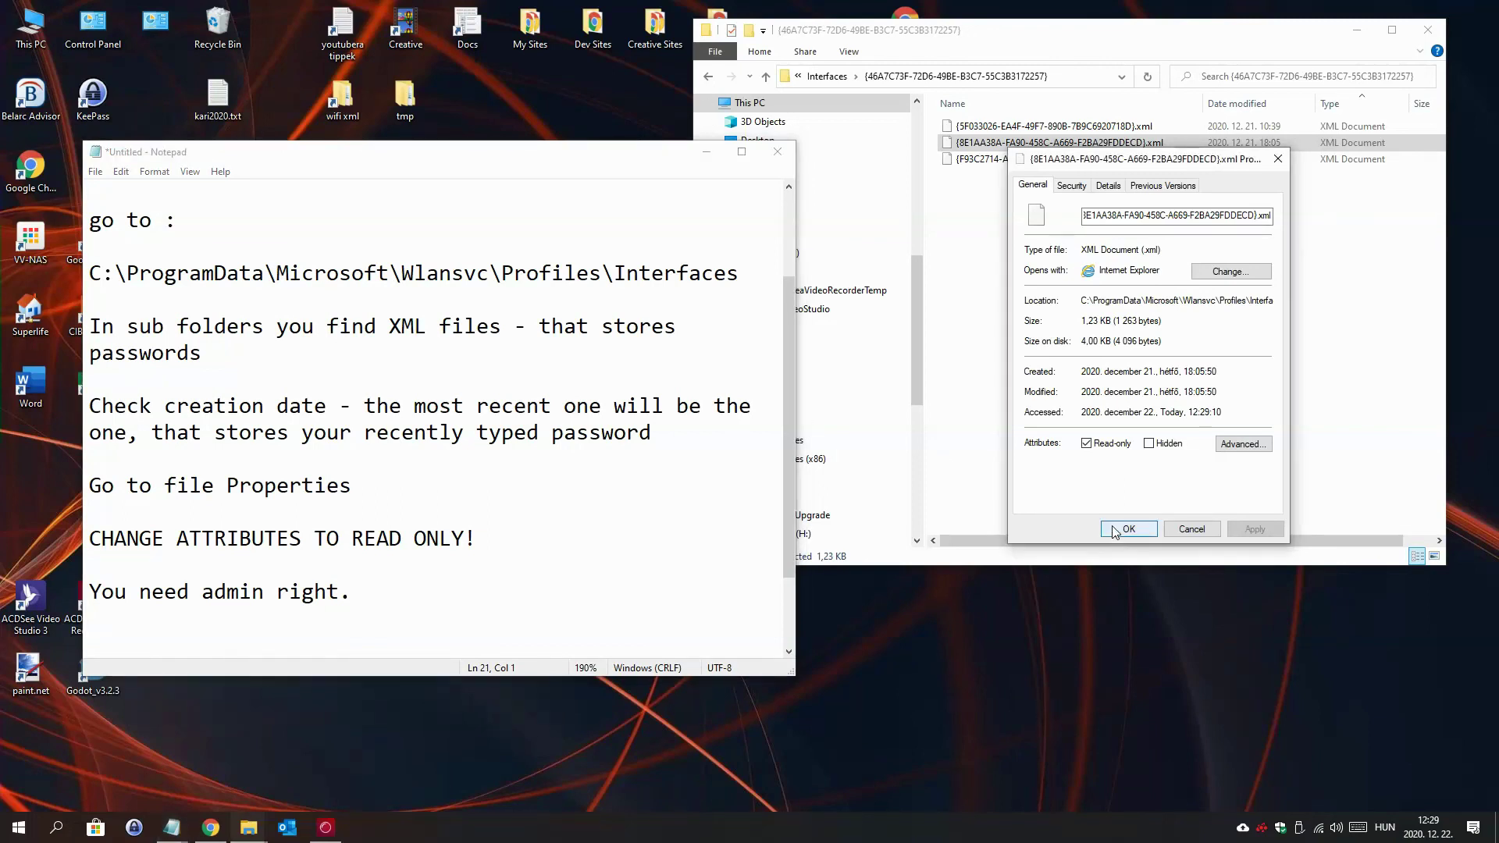
Accept and close the XML file's properties, and finish the Notepad note with the line "Done."
{"action": "left_click", "coordinate": [1116, 531]}
{"action": "scroll", "coordinate": [234, 610], "scroll_direction": "down", "scroll_amount": 2}
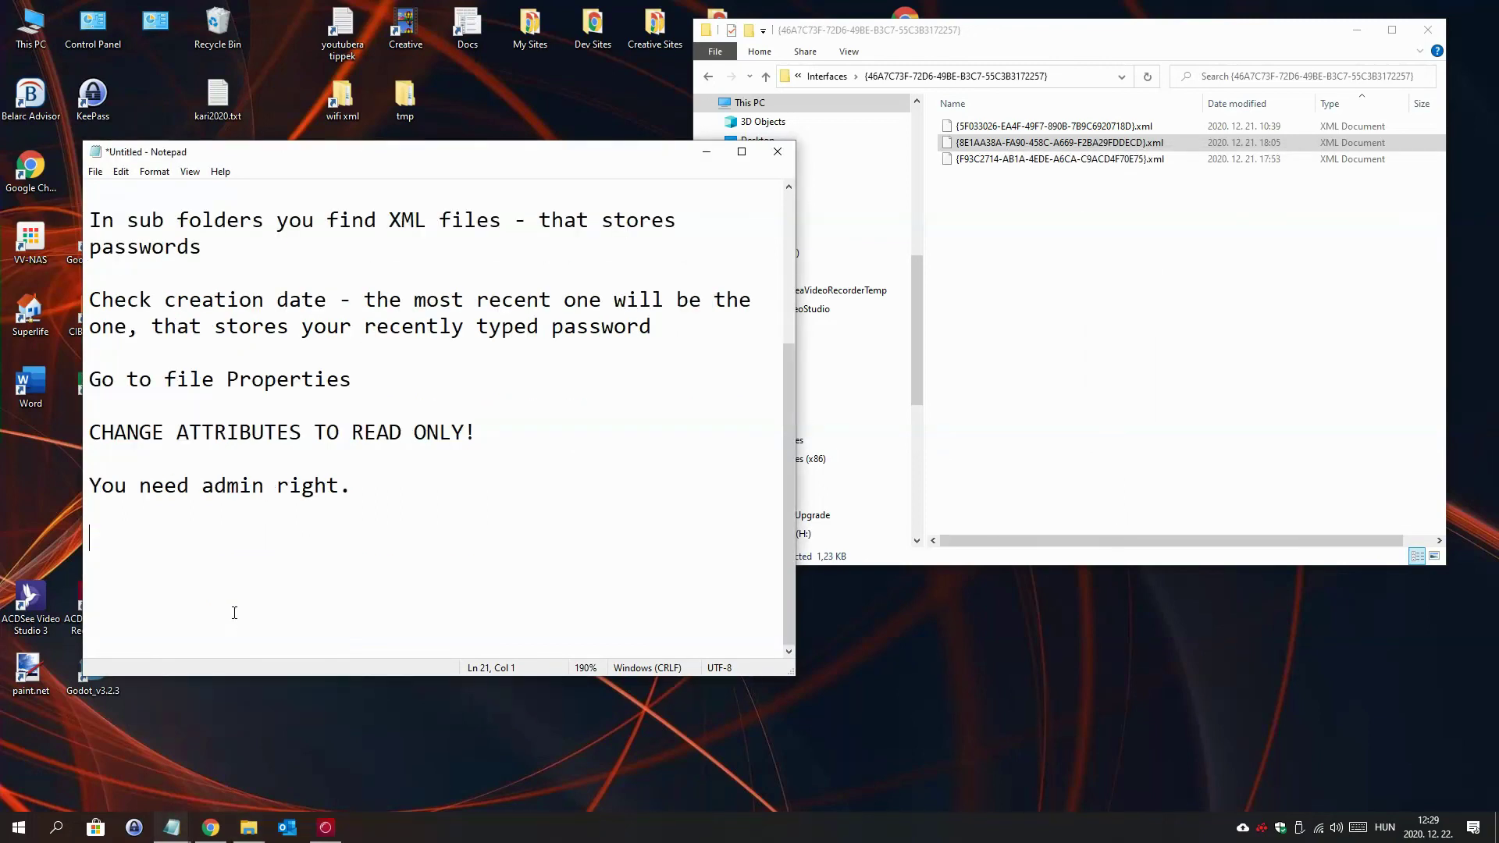
{"action": "type", "text": "Dow"}
{"action": "key", "text": "BackSpace"}
{"action": "type", "text": "ne."}
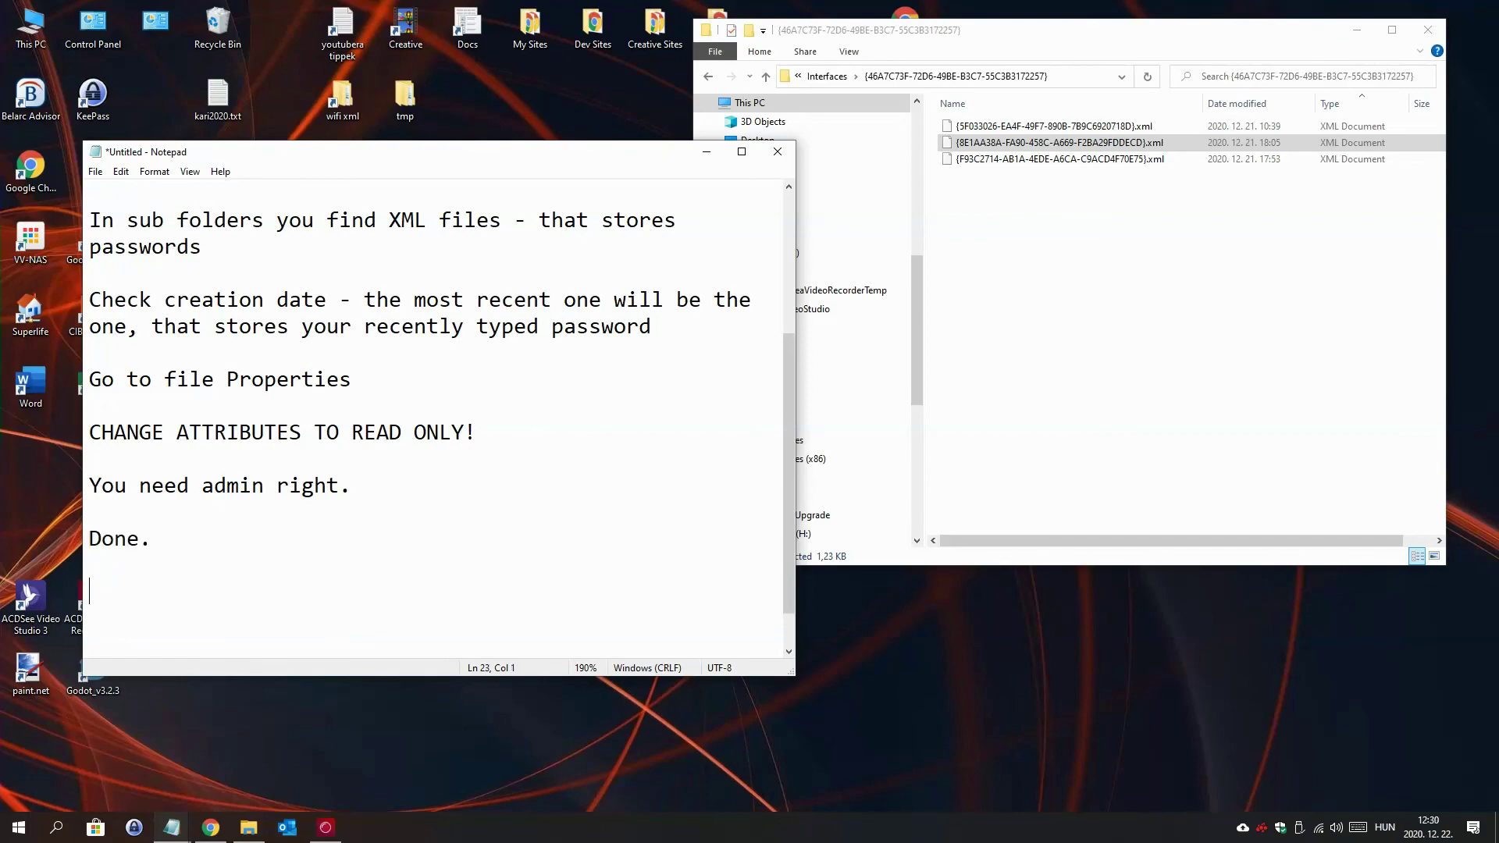